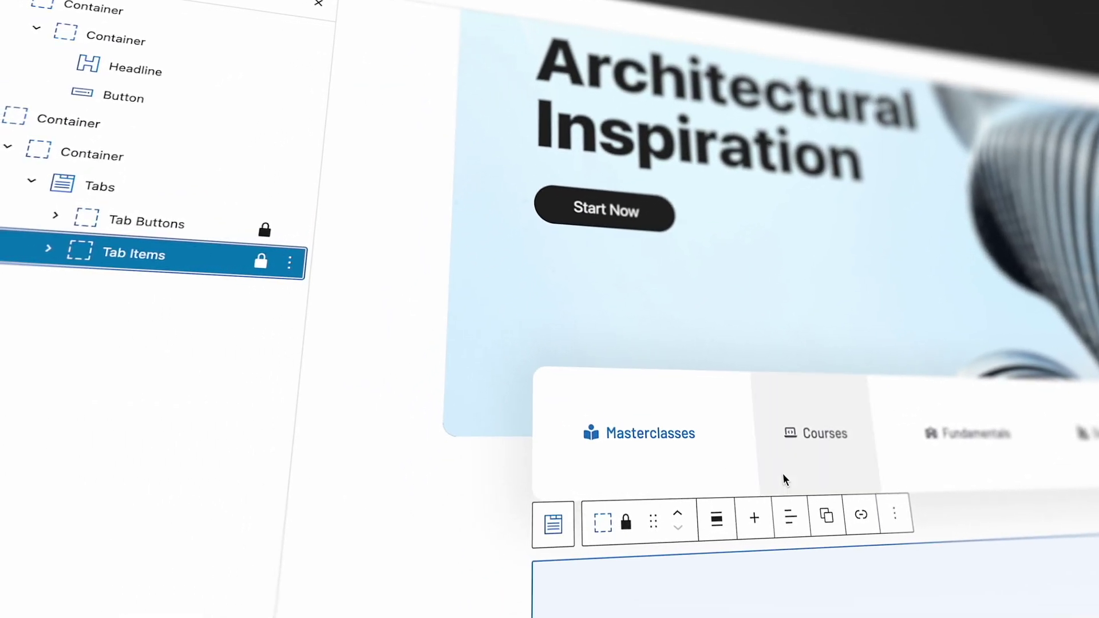
Step: In List View, expand Tab Items > first Tab Item > Query Loop > Grid and select the Post title
click(48, 249)
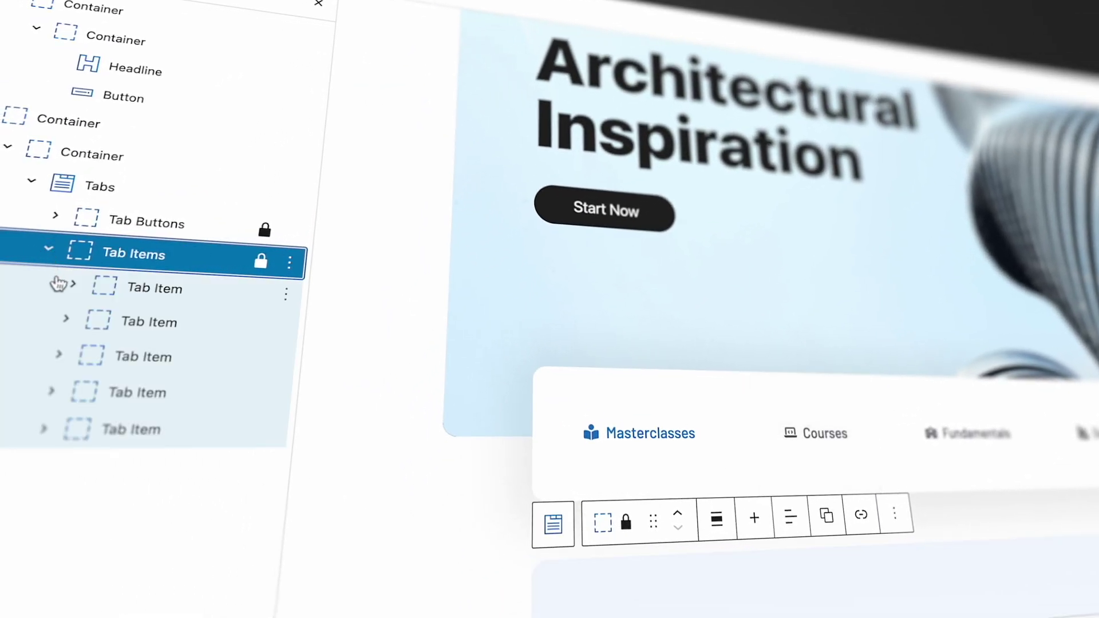
click(74, 286)
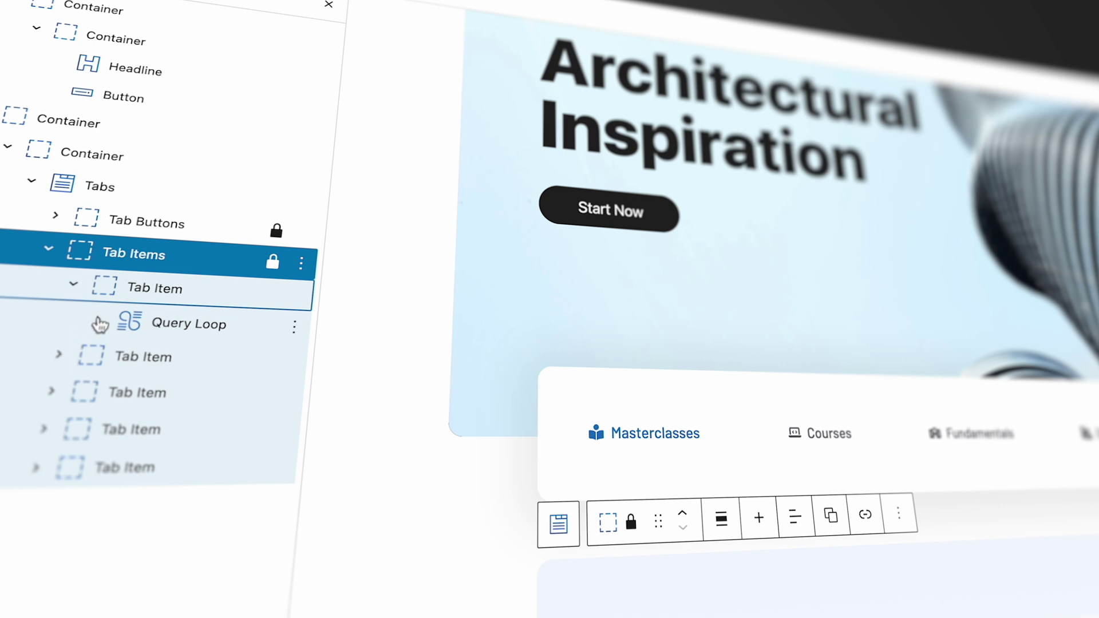
click(97, 319)
click(125, 356)
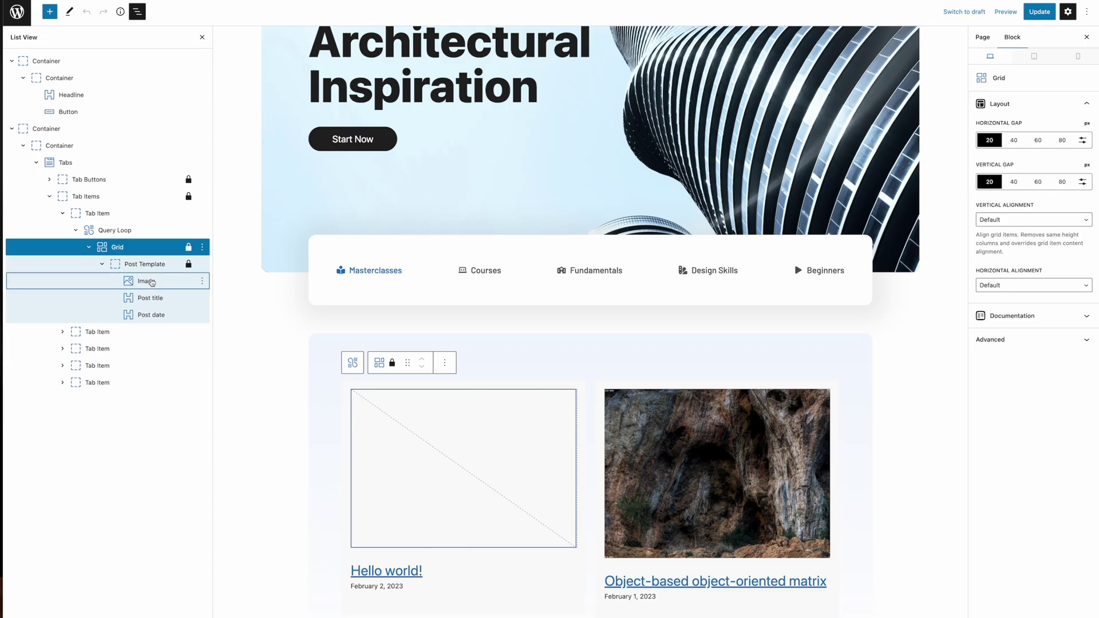
click(355, 401)
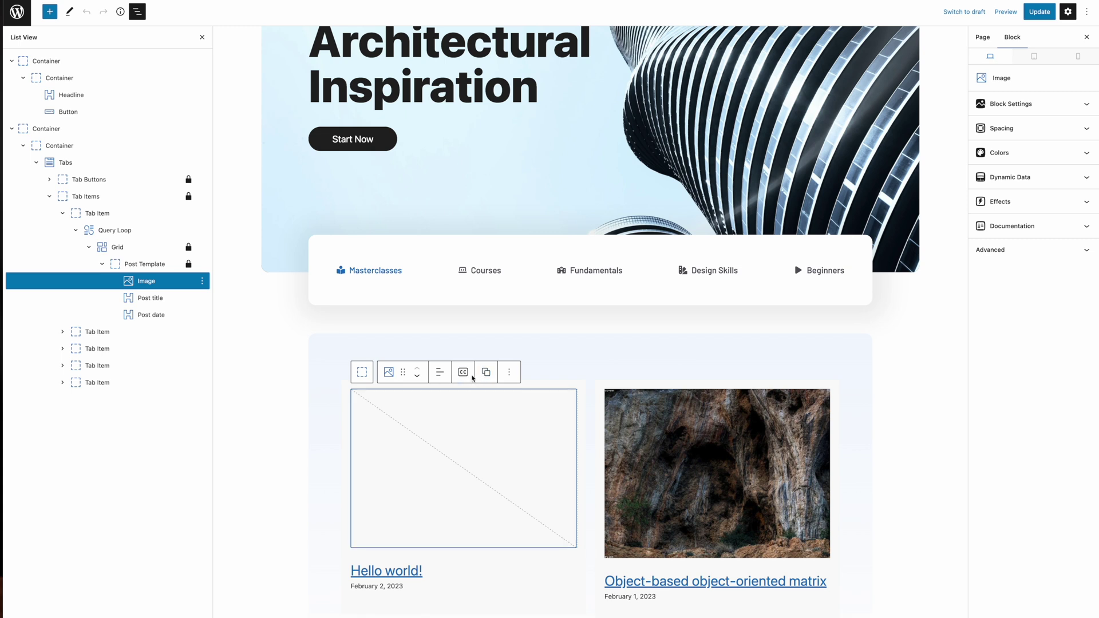
click(147, 300)
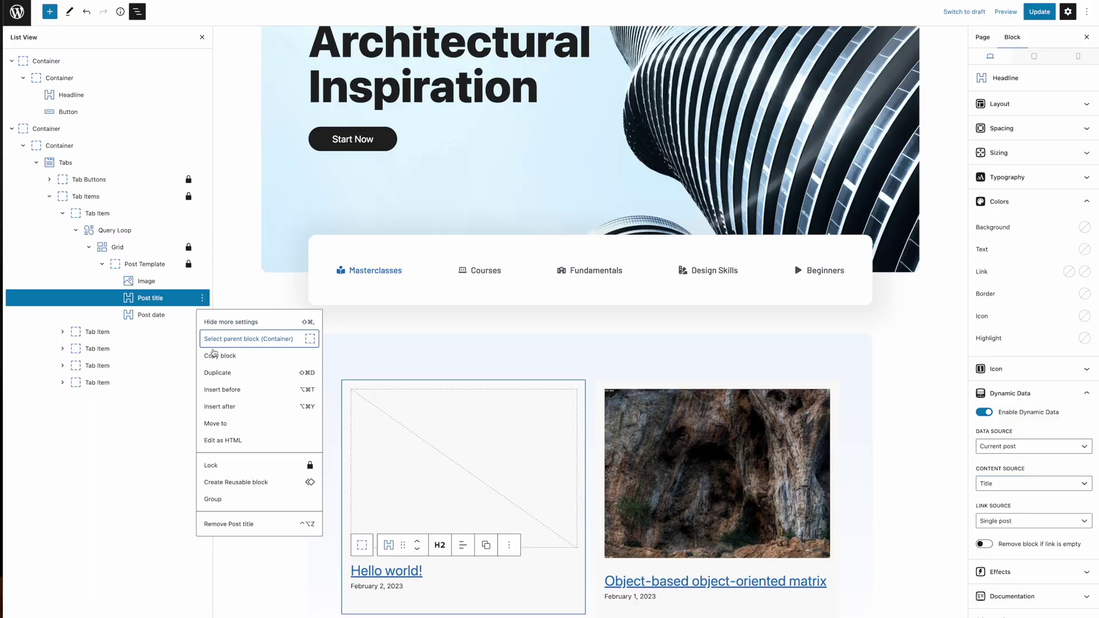
Step: Duplicate the Post title, make the copy a 61-word Excerpt, and set its font size to 16 px
click(211, 372)
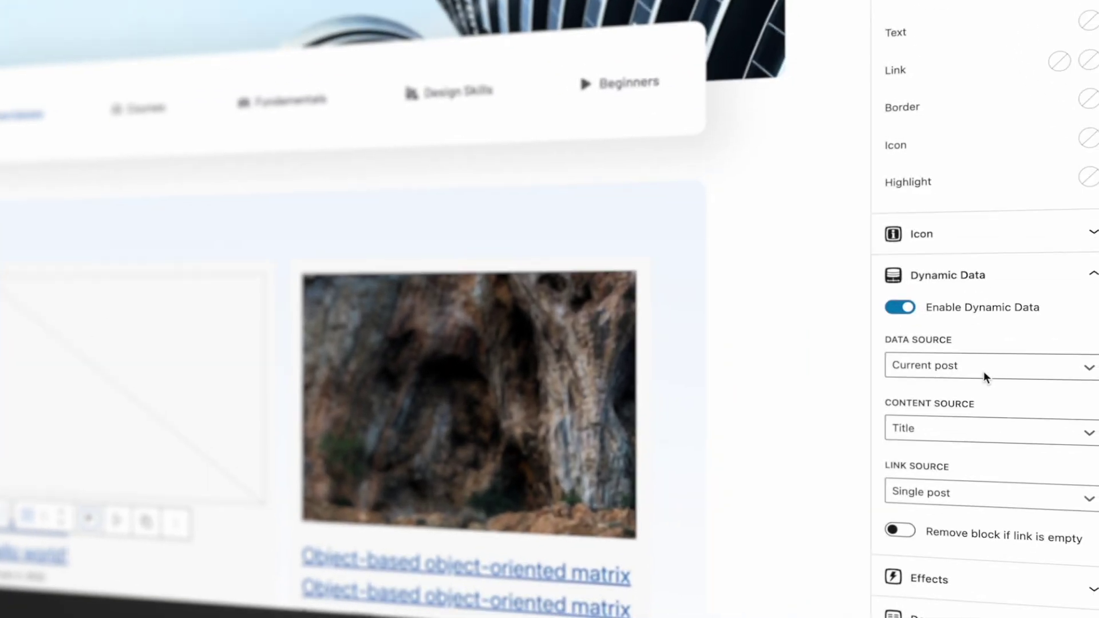
click(1031, 483)
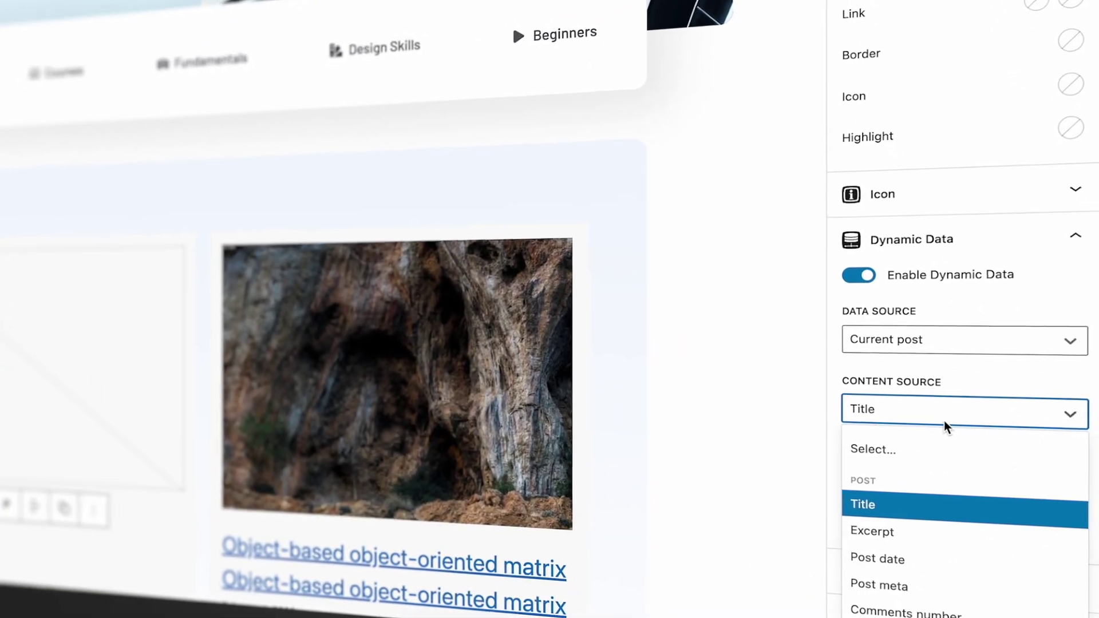
scroll(1025, 510, down, 1)
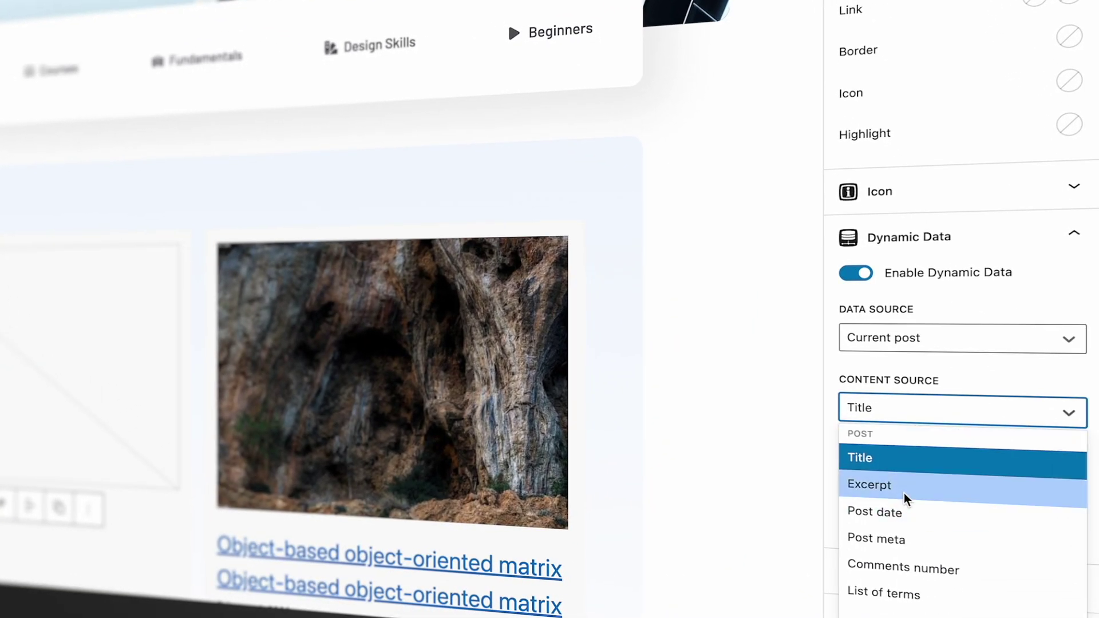
click(934, 487)
double_click(910, 484)
text(61)
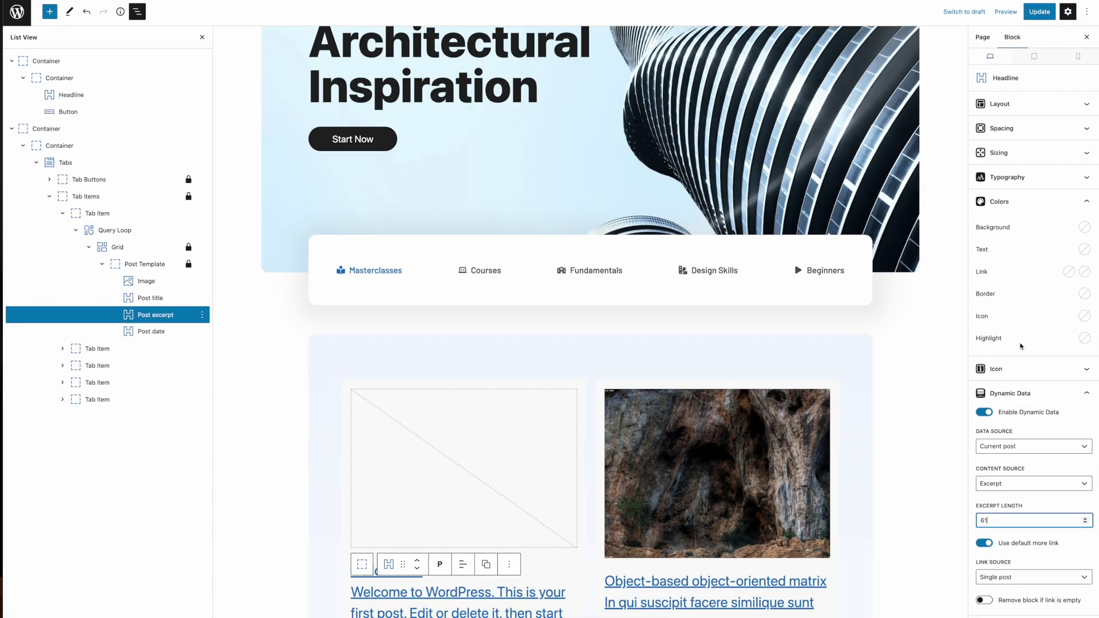
click(1001, 178)
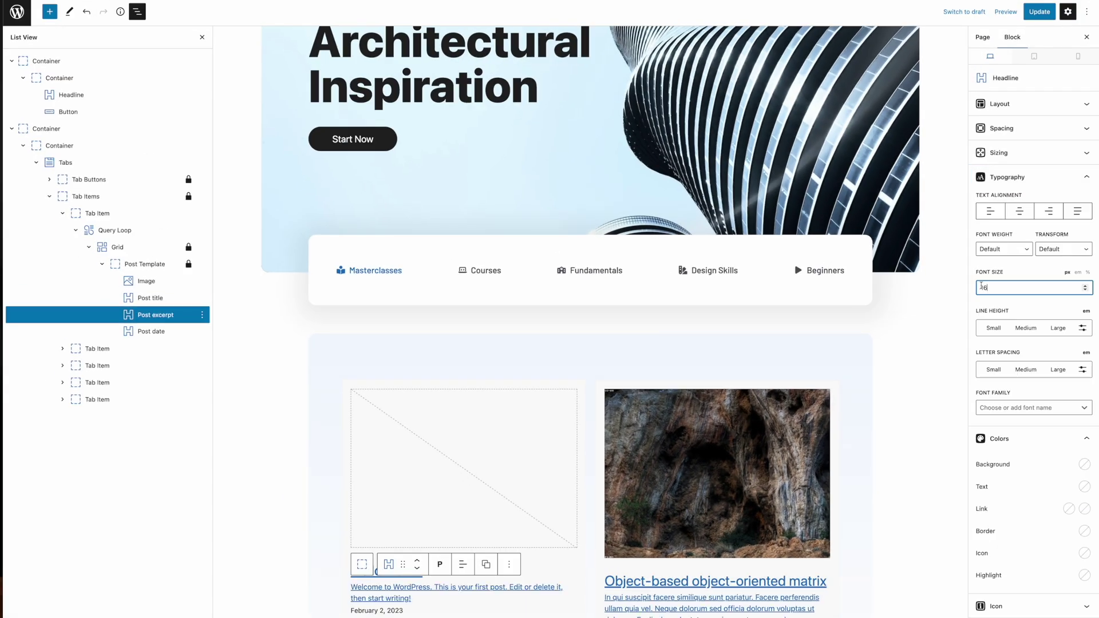
scroll(1045, 318, down, 5)
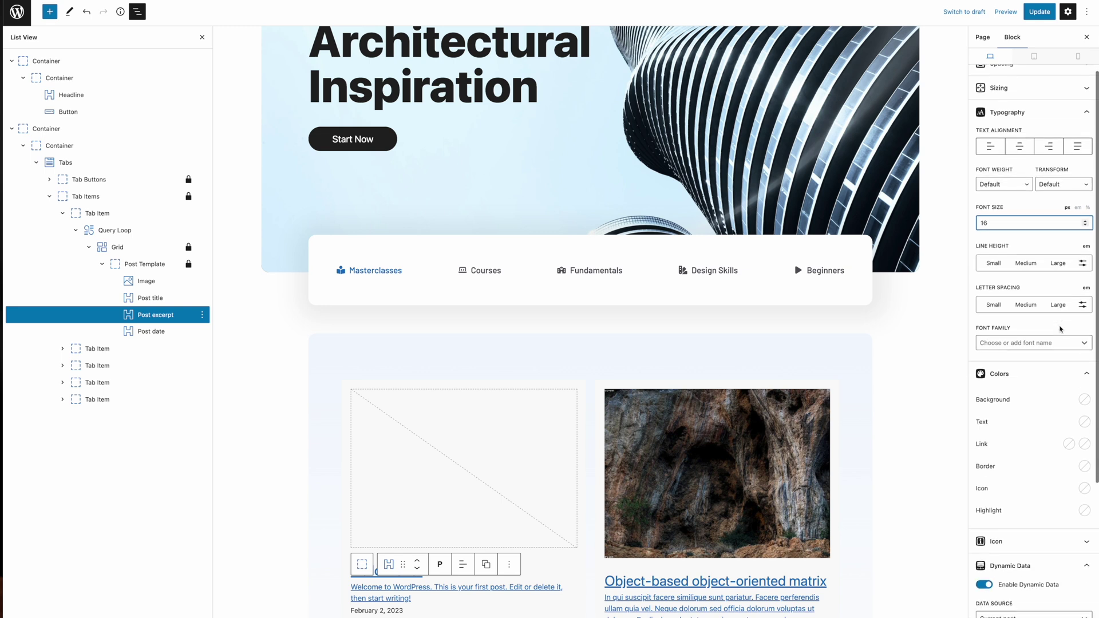
scroll(1009, 499, down, 1)
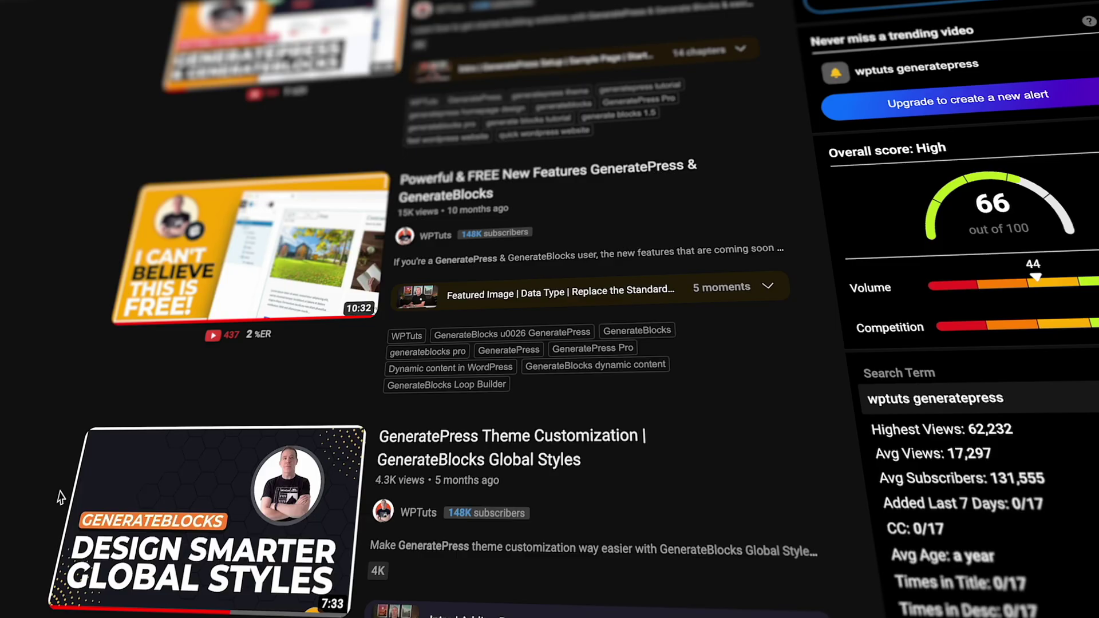
Step: Scroll down through the GenerateBlocks homepage before moving on to the Kadence Blocks site
scroll(57, 495, down, 5)
scroll(60, 497, down, 7)
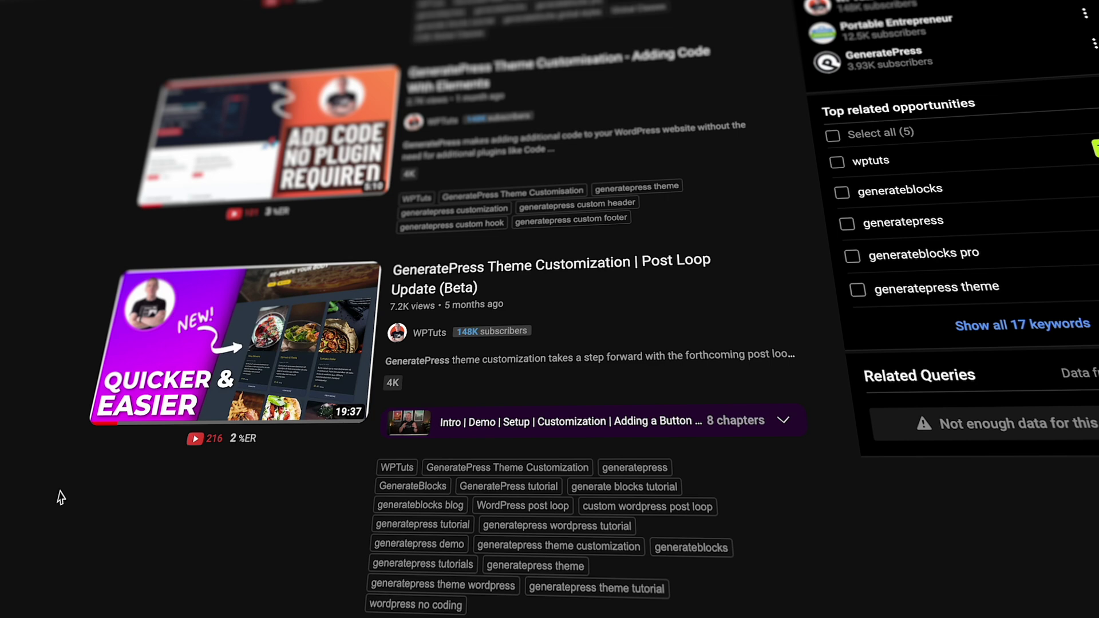
scroll(60, 497, down, 7)
scroll(61, 497, down, 5)
scroll(58, 491, down, 2)
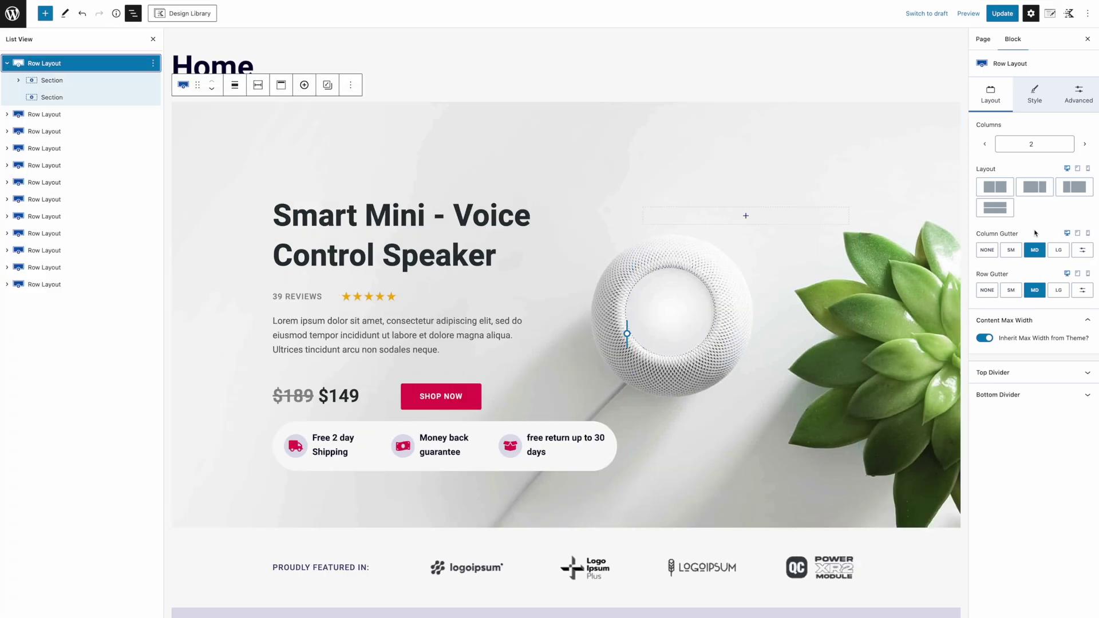
Step: Inspect the hero row's background overlay settings, then its 200 top / 120 bottom padding
click(1035, 95)
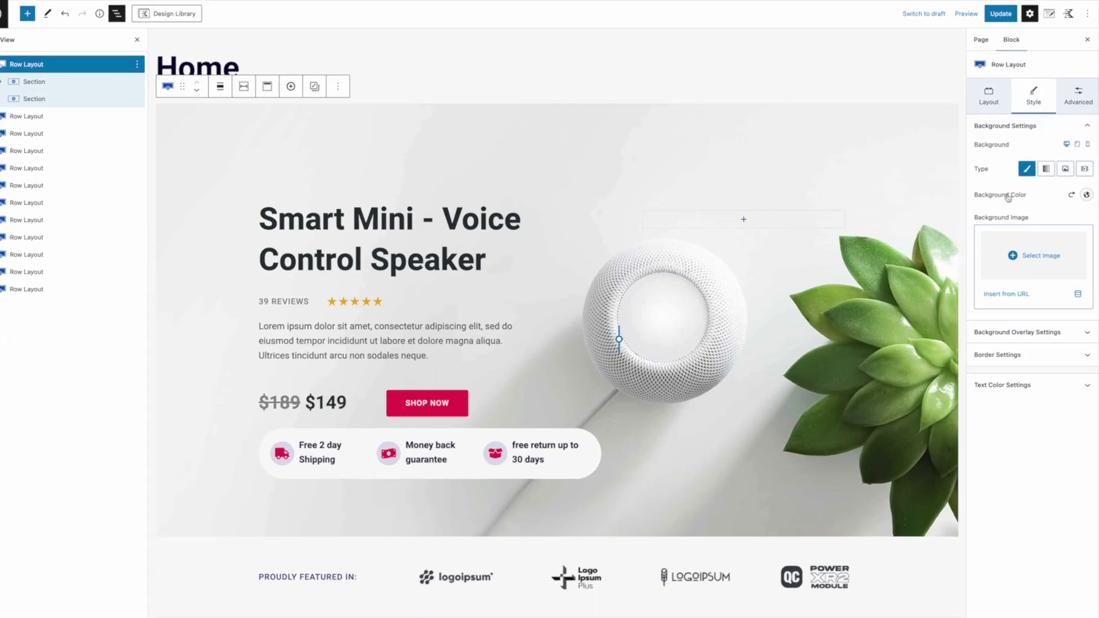
click(1008, 326)
scroll(1031, 401, down, 3)
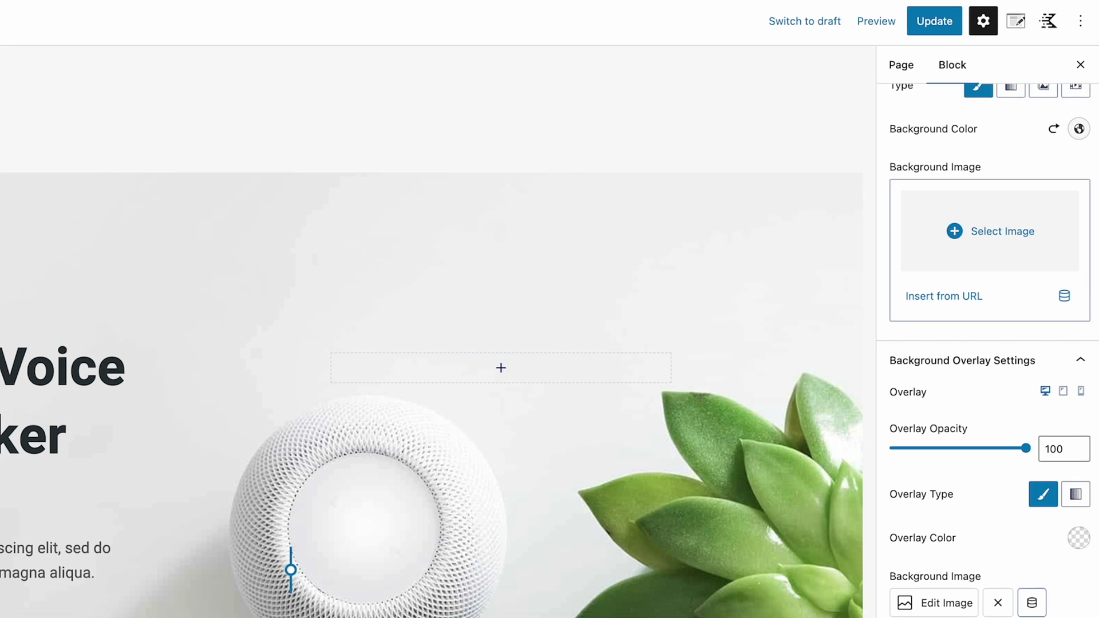
scroll(988, 343, down, 3)
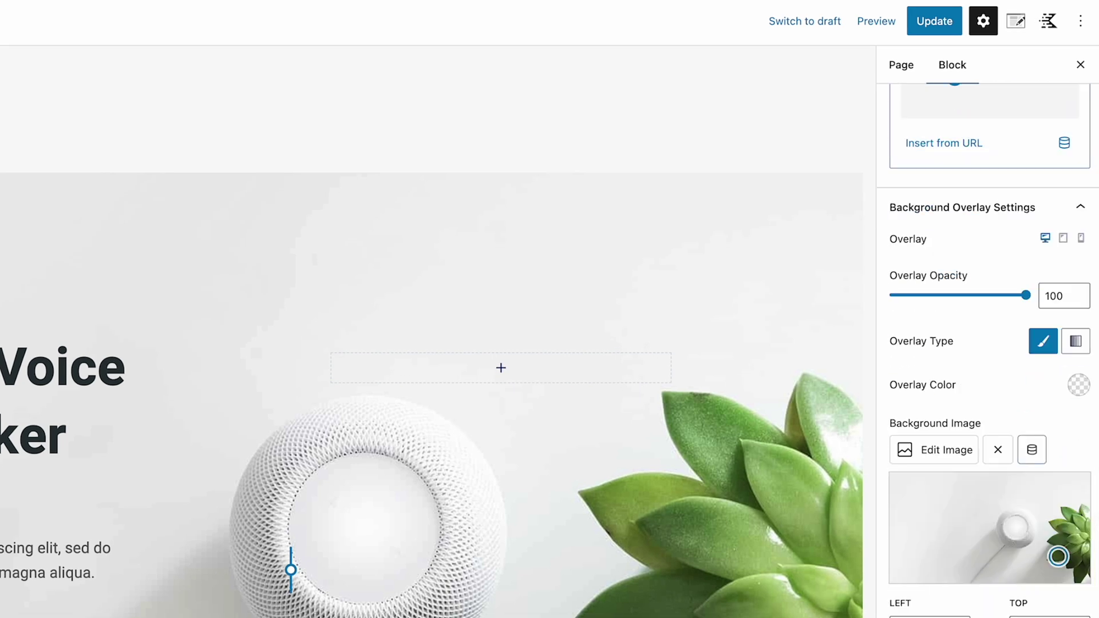
scroll(987, 343, up, 6)
click(1060, 159)
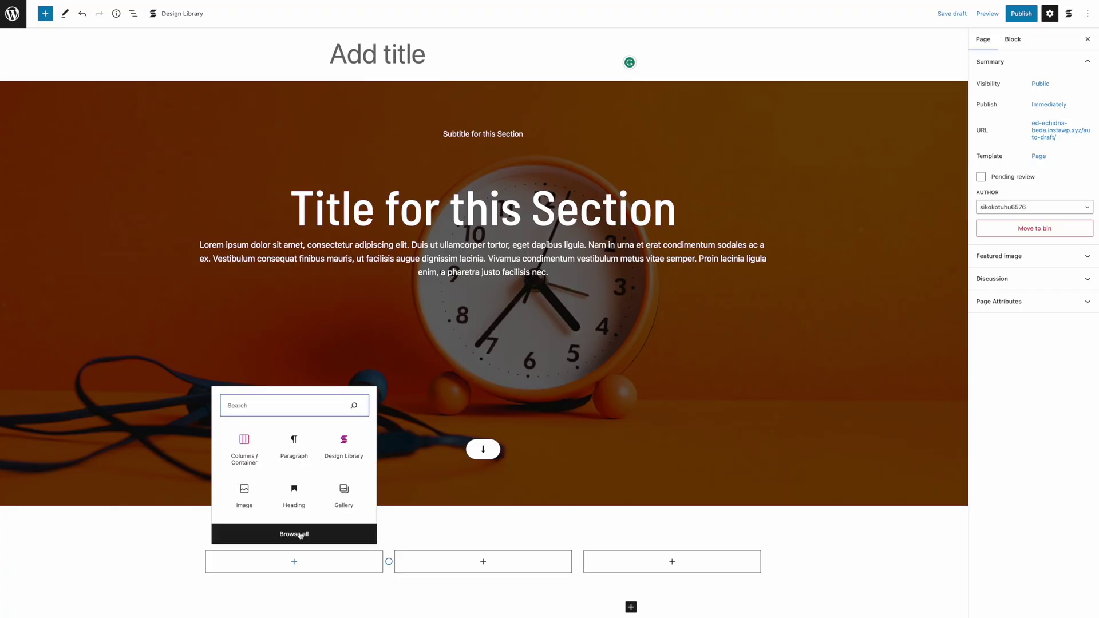
Step: Insert a Stackable Hero block into the first column using the Default layout
click(294, 534)
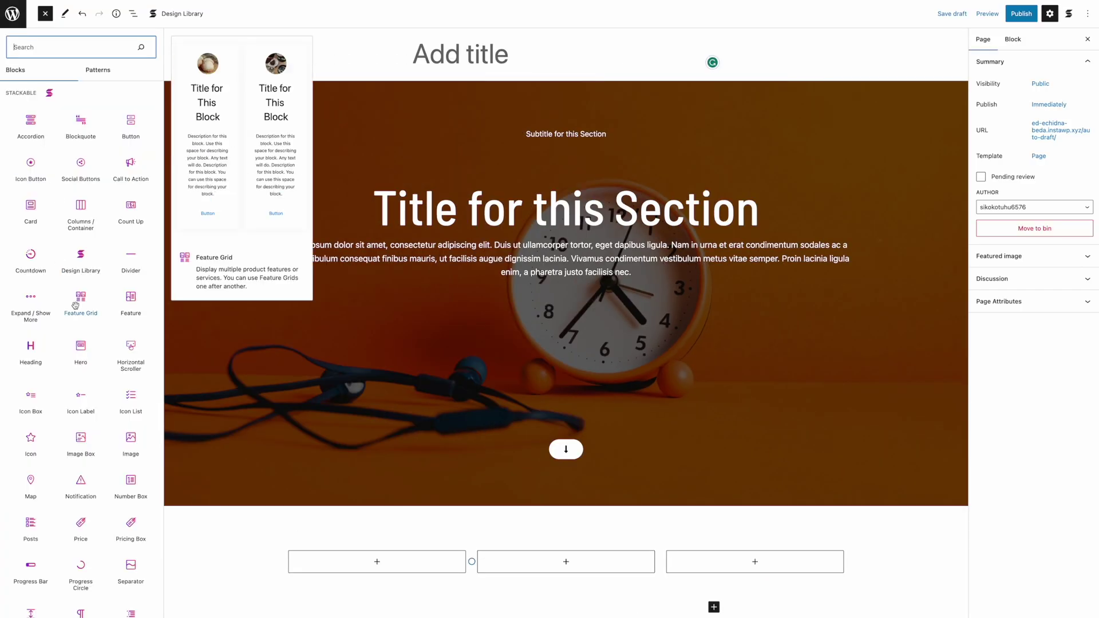
click(81, 351)
scroll(435, 587, down, 2)
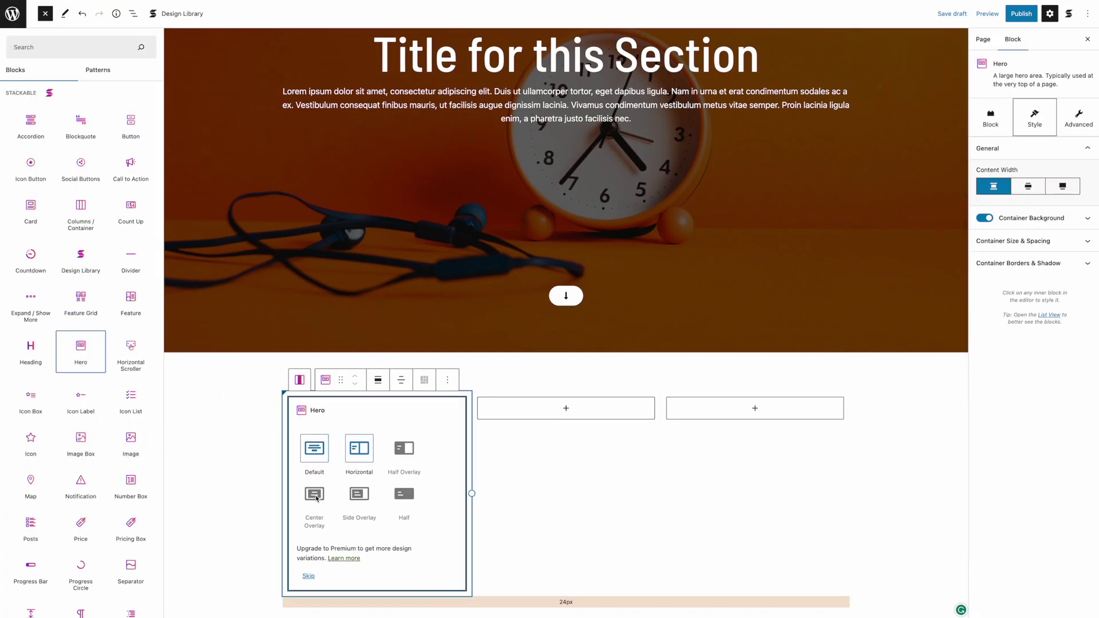
key(Escape)
click(232, 448)
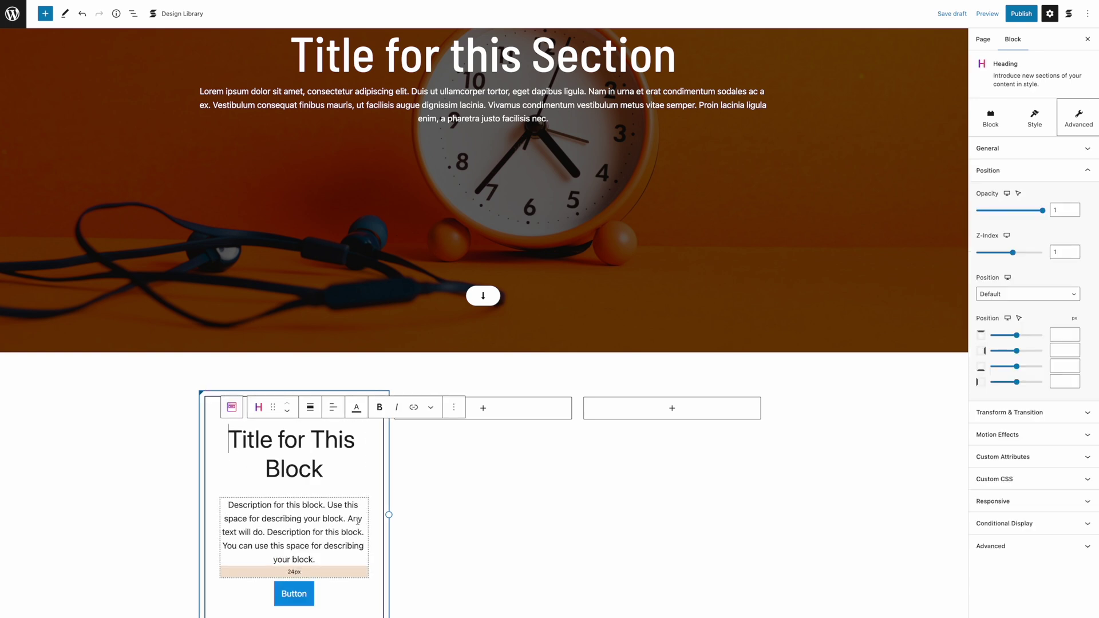
Step: Turn on a background for the Hero's 'Title for This Block' heading
click(1007, 123)
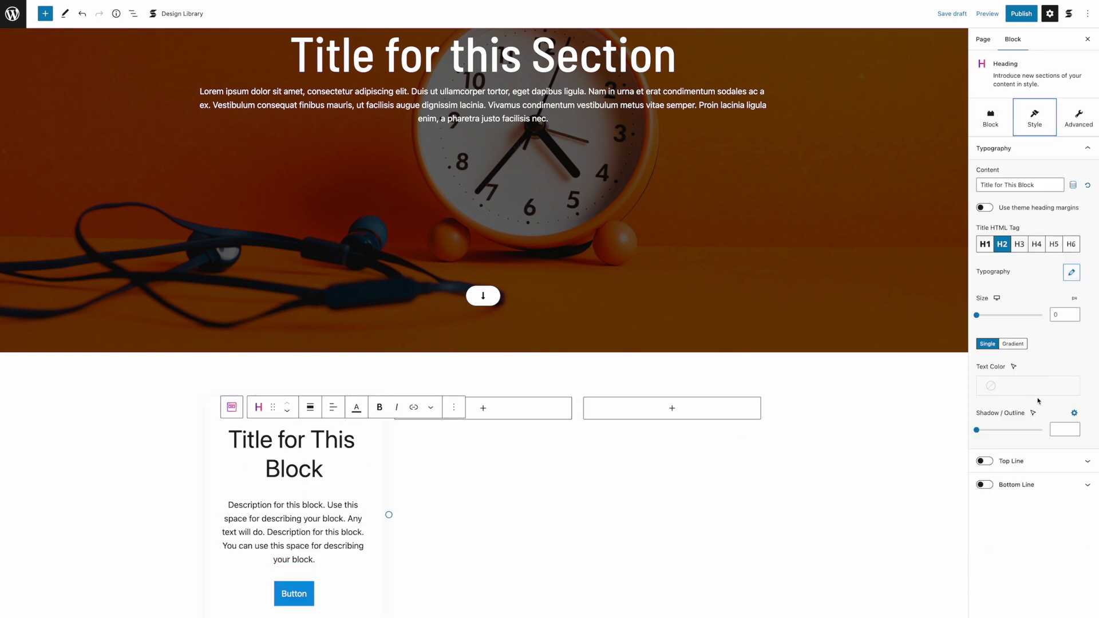
click(990, 117)
click(985, 171)
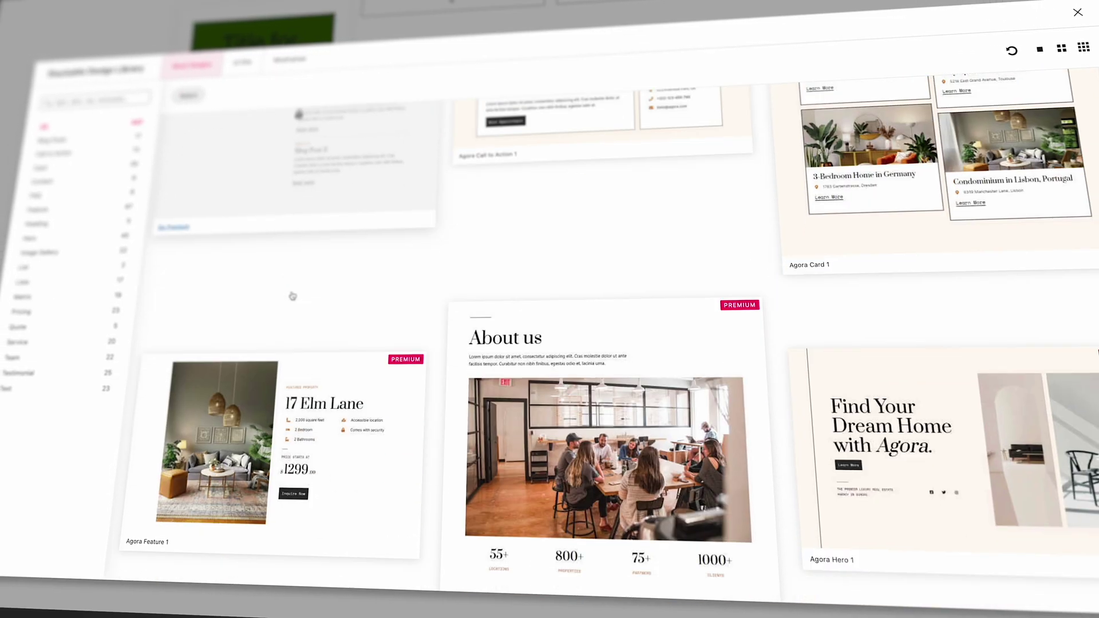
Step: Scroll through the Stackable Design Library's section templates, such as Agora hero and About us
scroll(292, 296, down, 10)
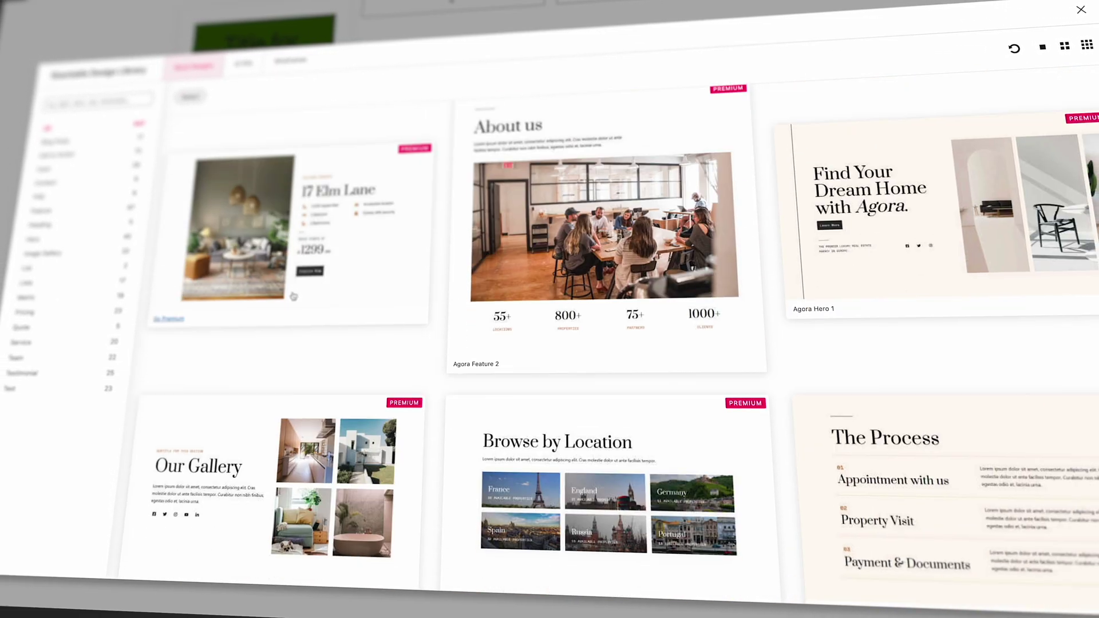
scroll(296, 297, down, 5)
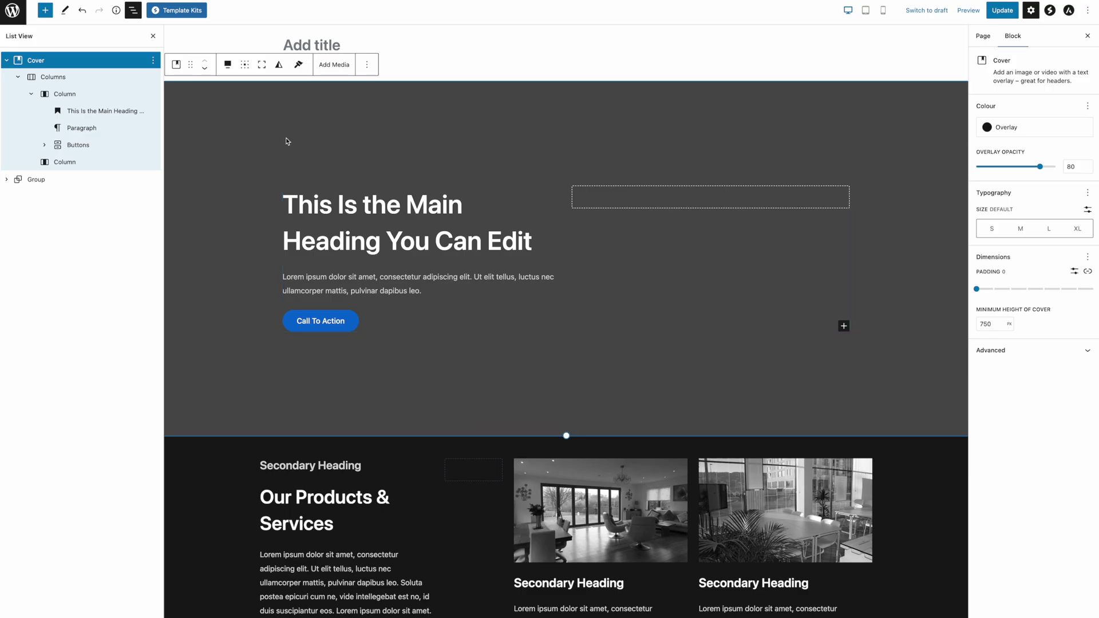
Step: Choose the architectural sketch from the Media Library as cover background and nudge its focal point
click(325, 65)
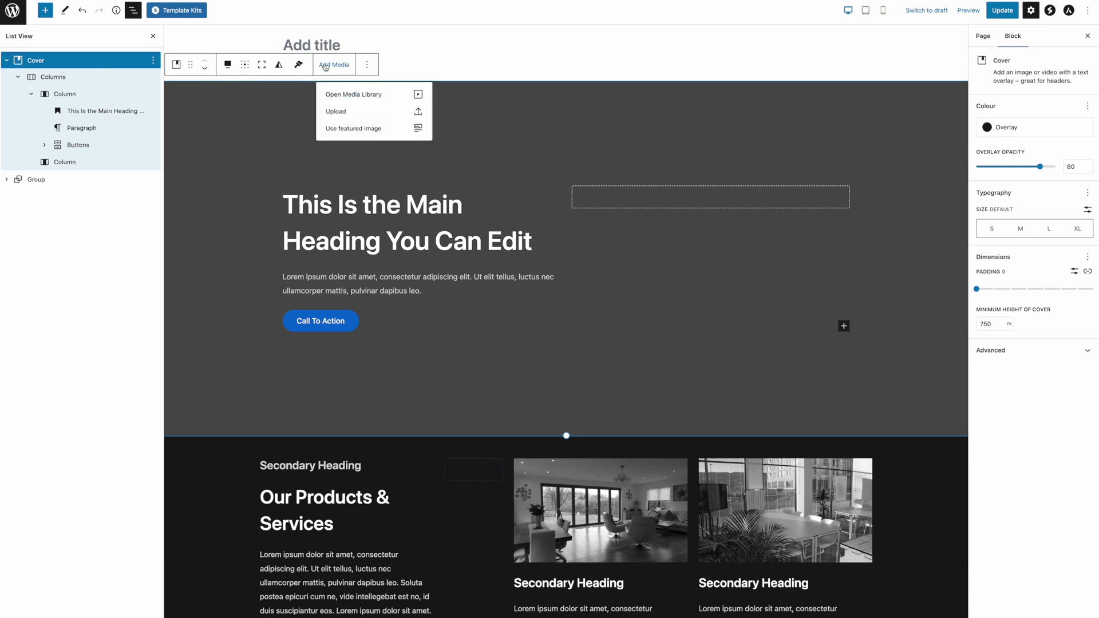
click(343, 95)
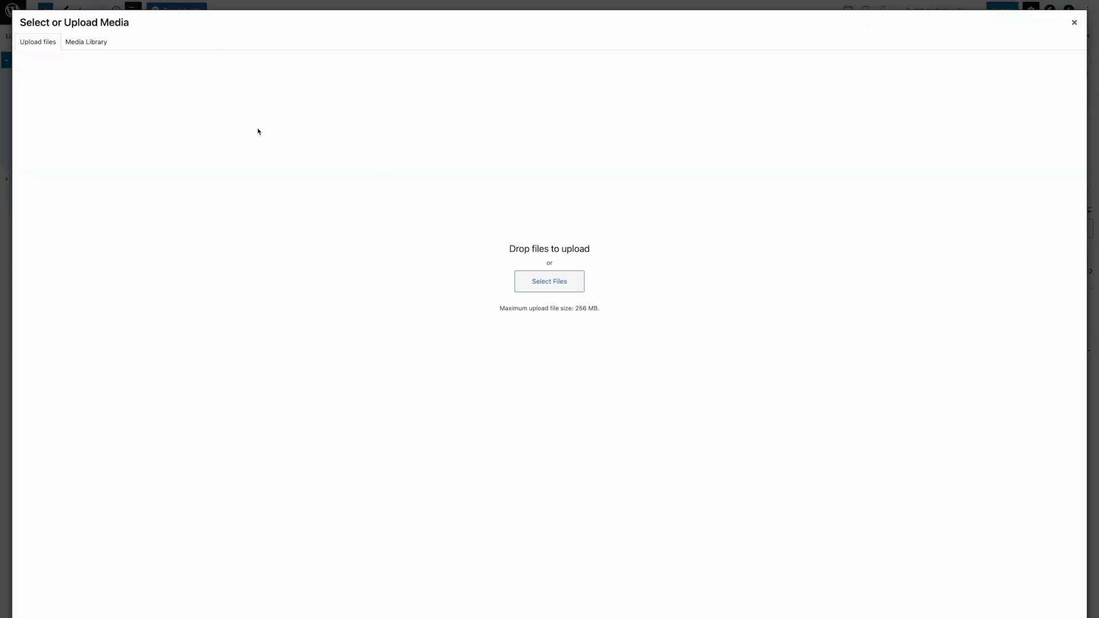
click(97, 44)
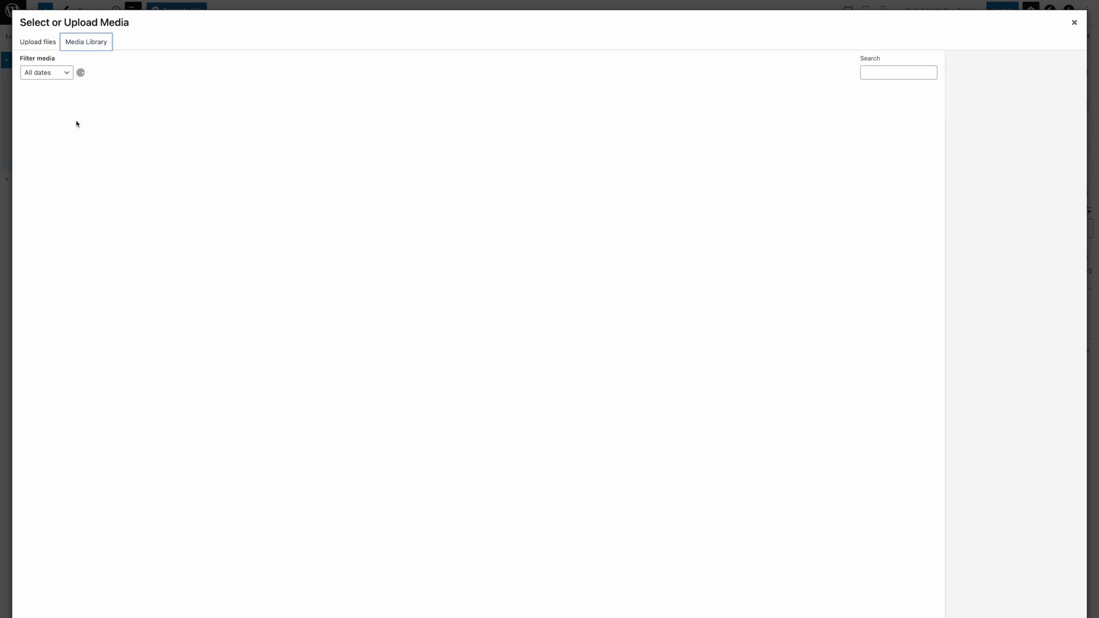
click(76, 123)
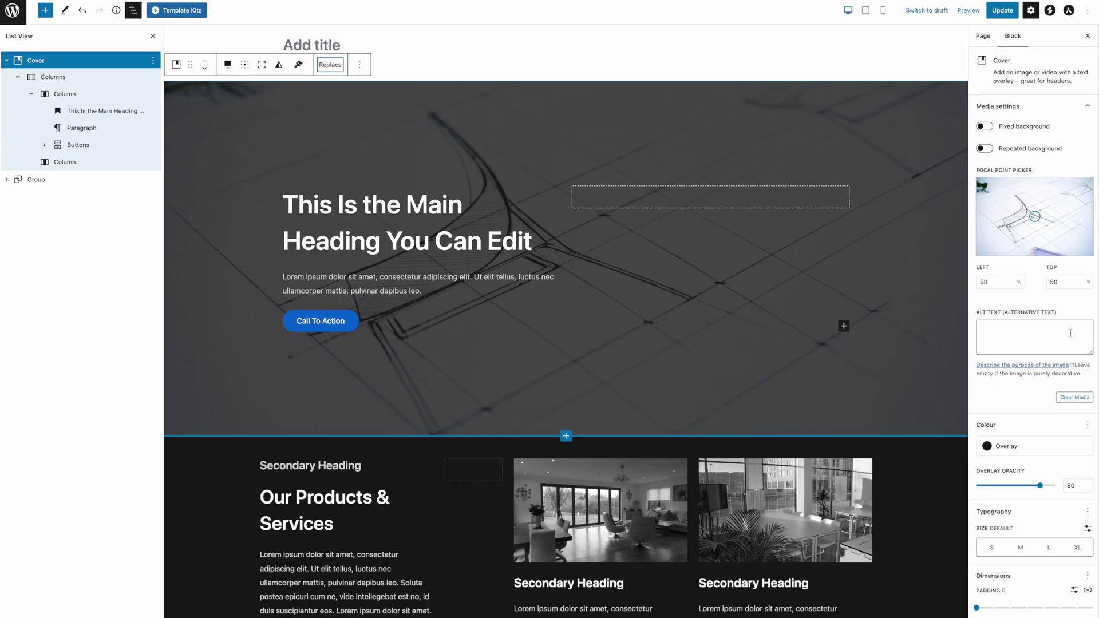
drag(1035, 218, 1037, 215)
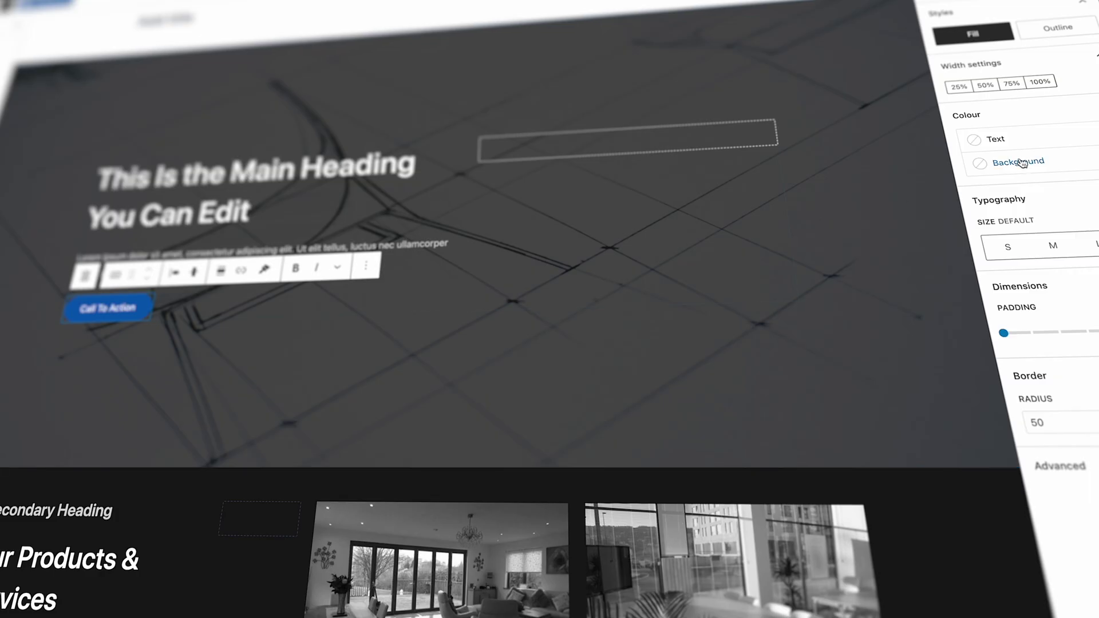
Step: Make the Call To Action button background Luminous vivid amber and open its text colour options
click(1019, 163)
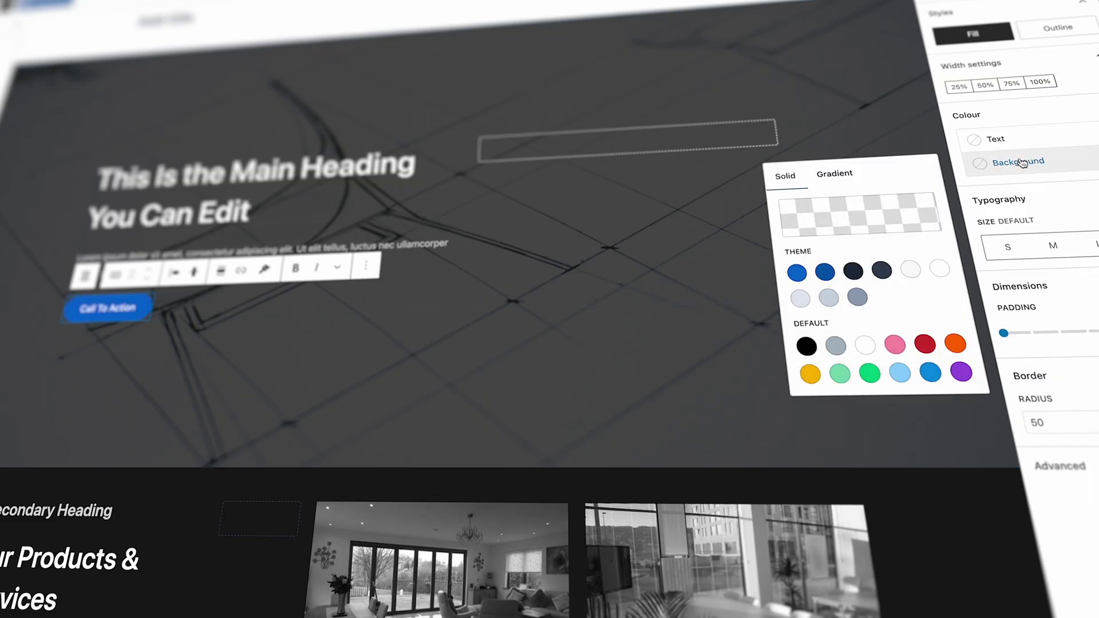
click(810, 375)
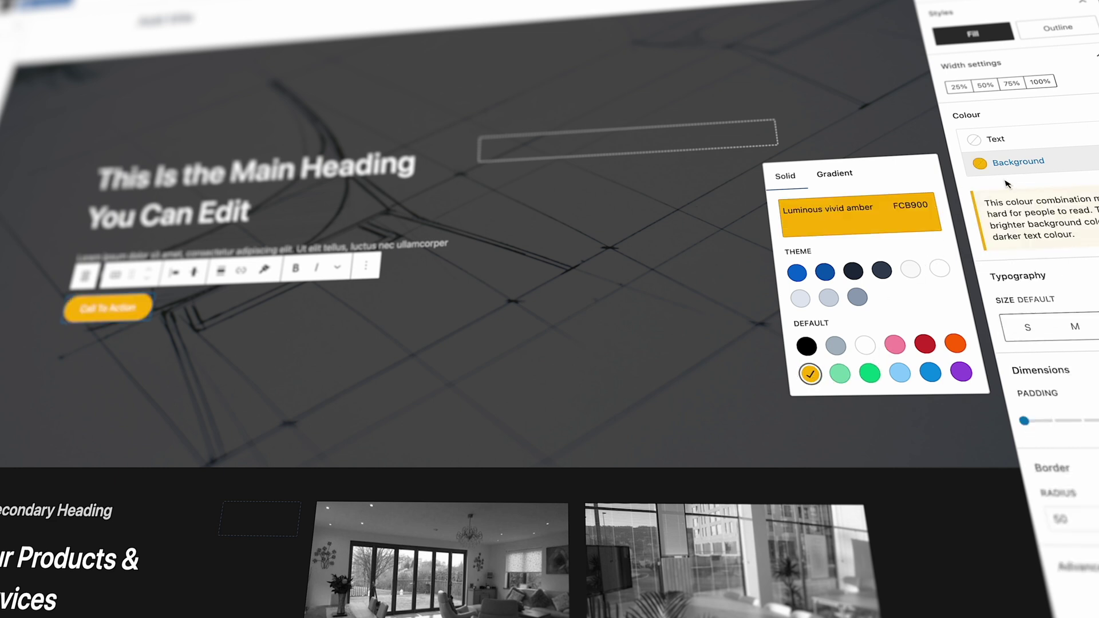
click(980, 143)
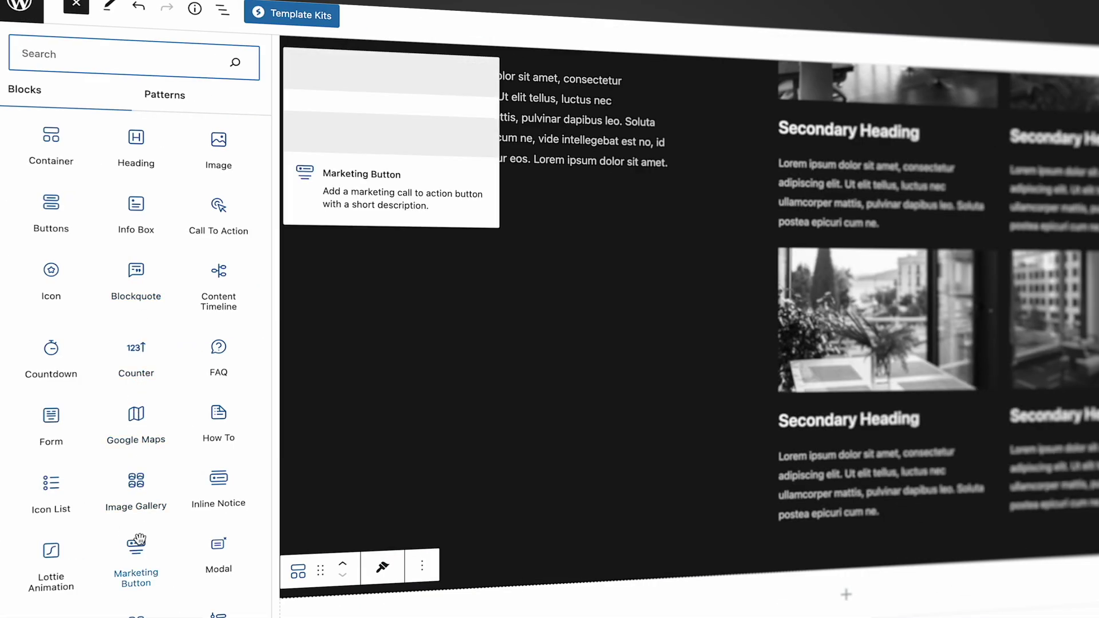
Step: Insert an Image Gallery block and select a run of second-row library images for it
click(136, 489)
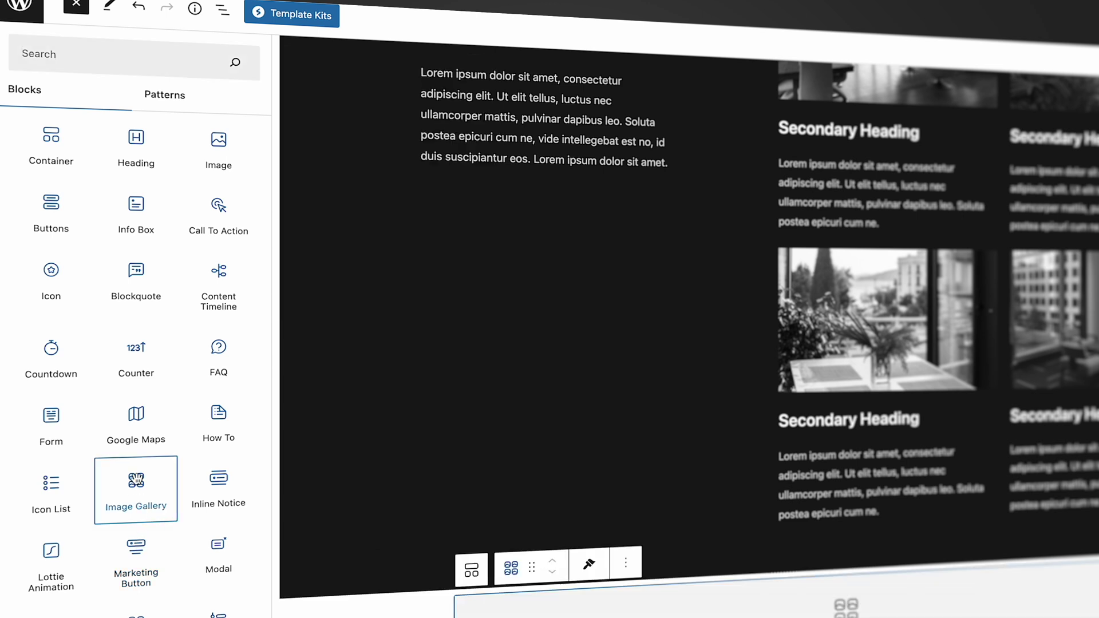
key(Escape)
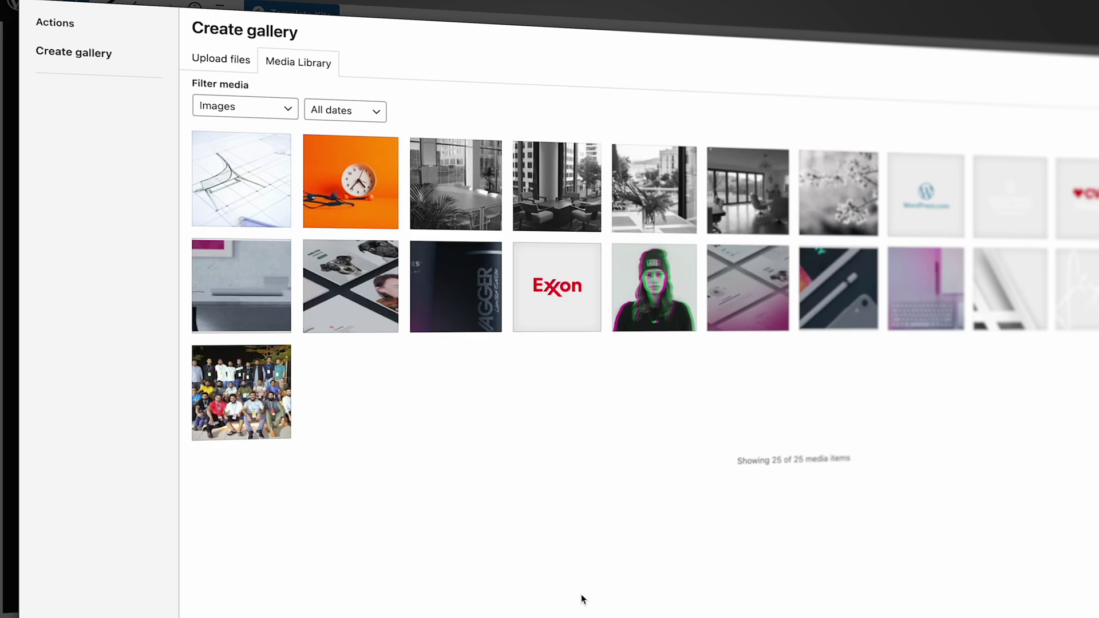
shift+click(1077, 289)
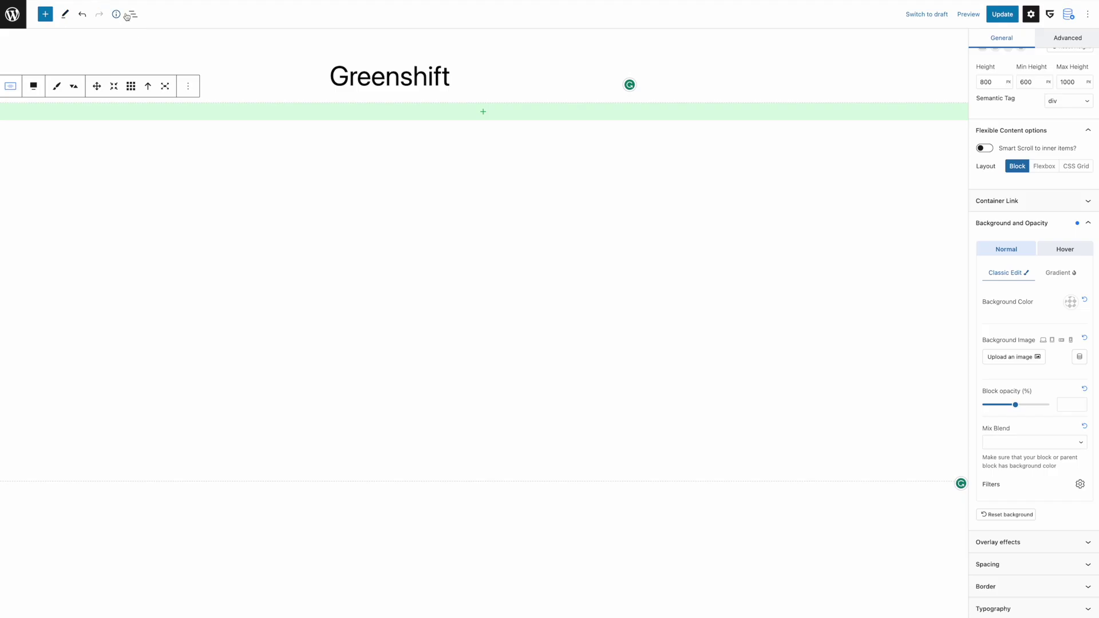
Step: Set the architectural sketch from the Media Library as the Greenshift container's background image
click(129, 14)
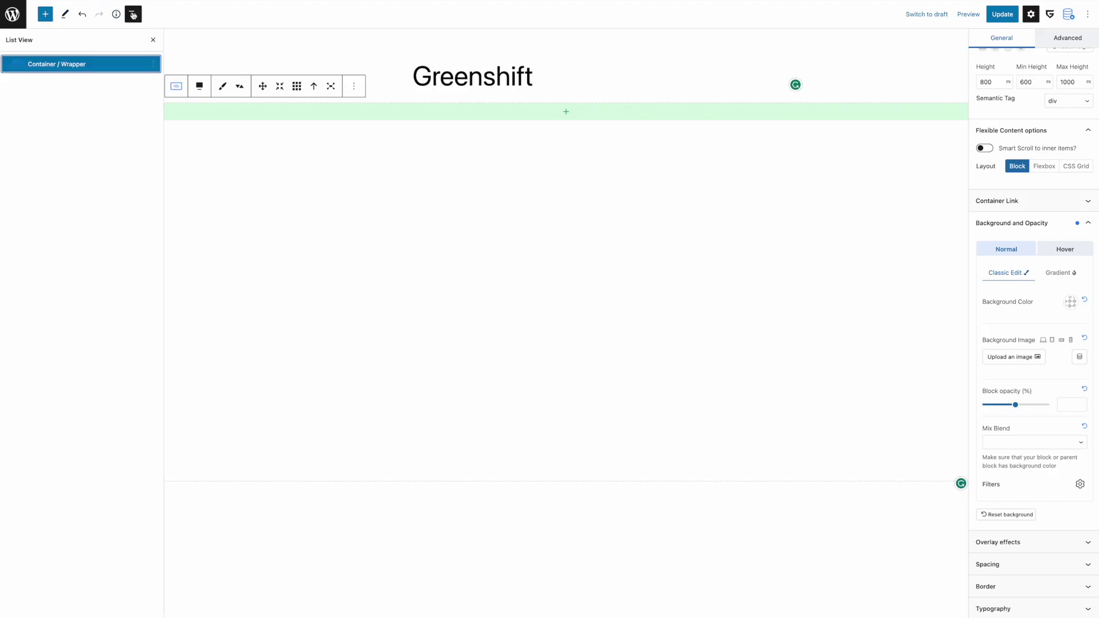
click(1021, 357)
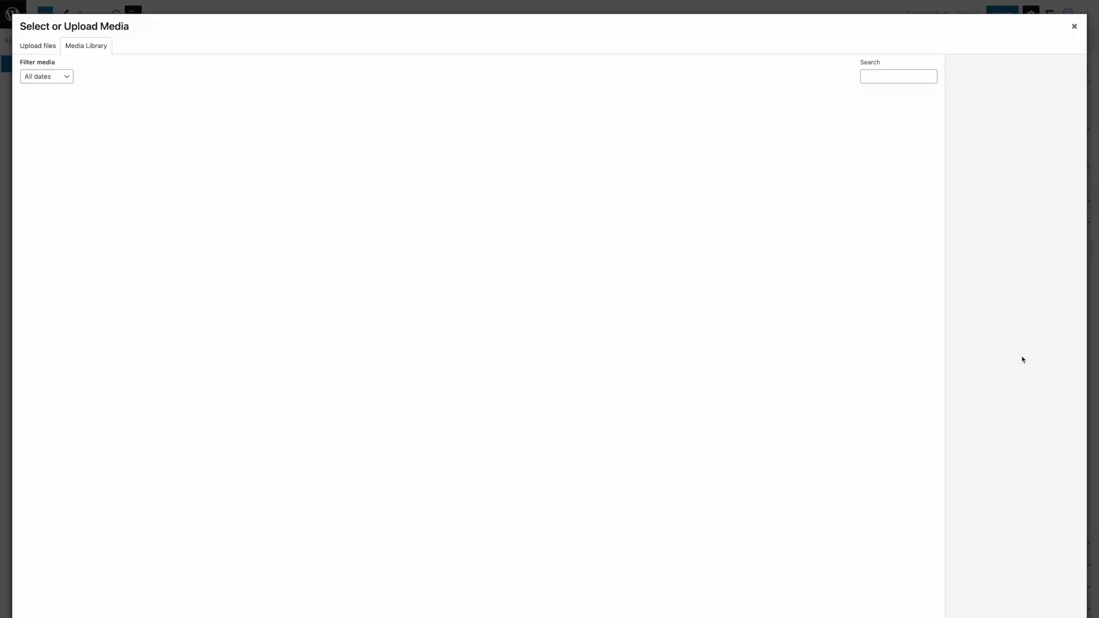
click(72, 132)
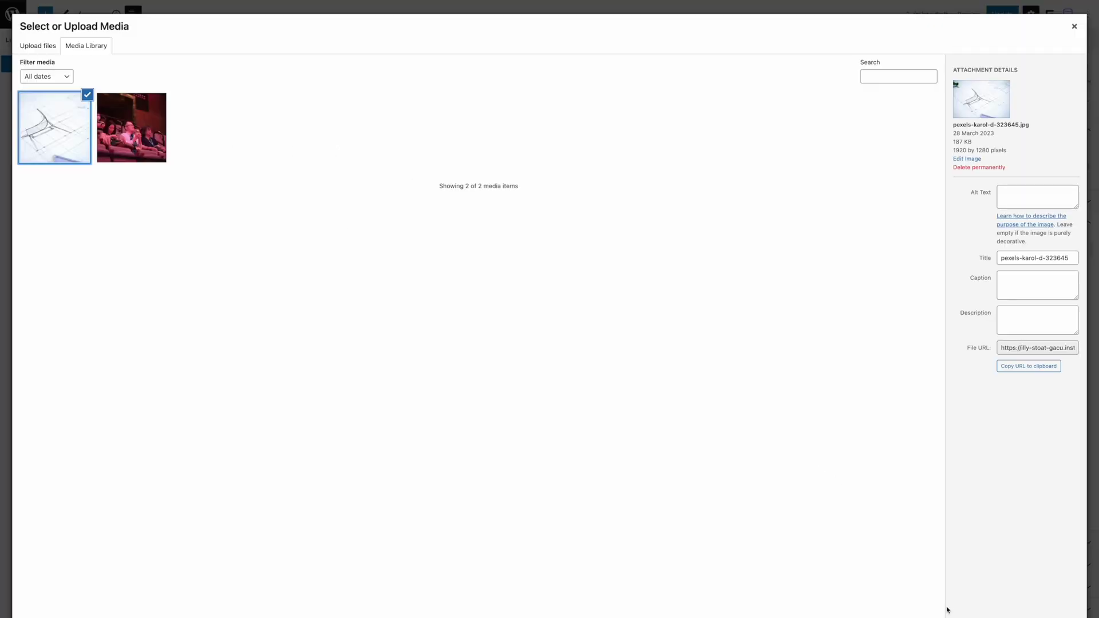
key(Return)
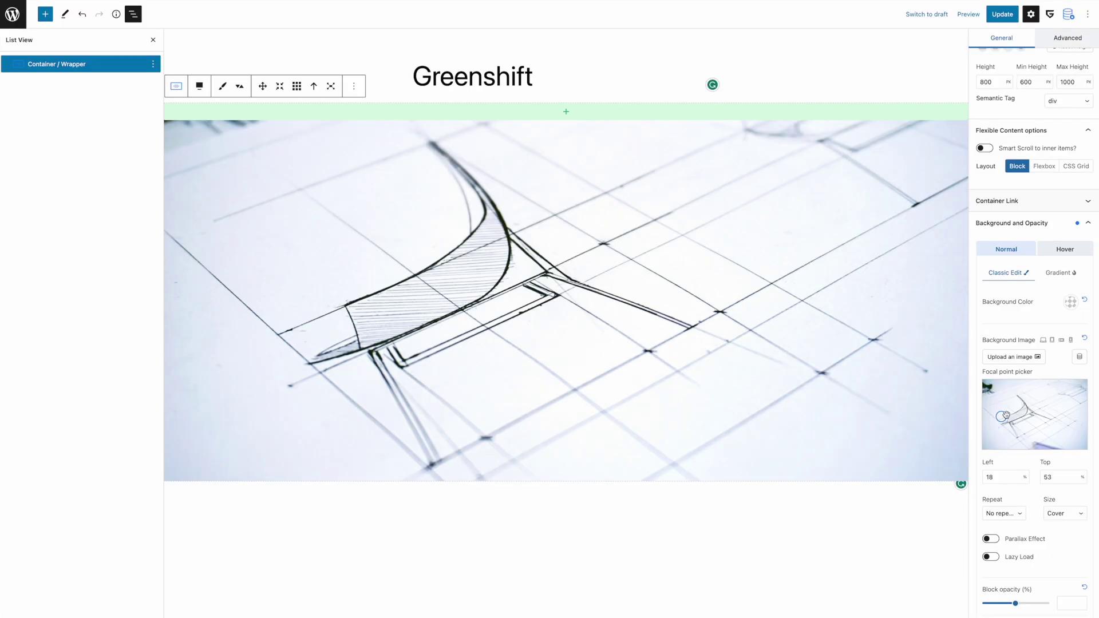
Step: Shift the background focal point right and up, and toggle the layout to CSS Grid and back to Block
click(1051, 407)
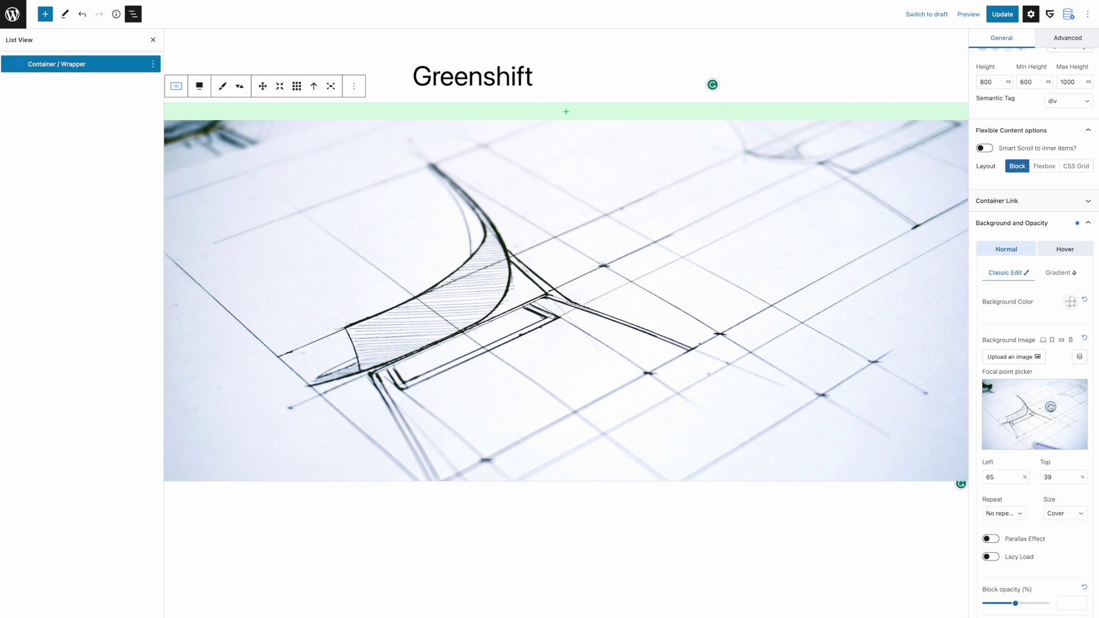
scroll(1051, 401, down, 1)
scroll(1051, 372, up, 2)
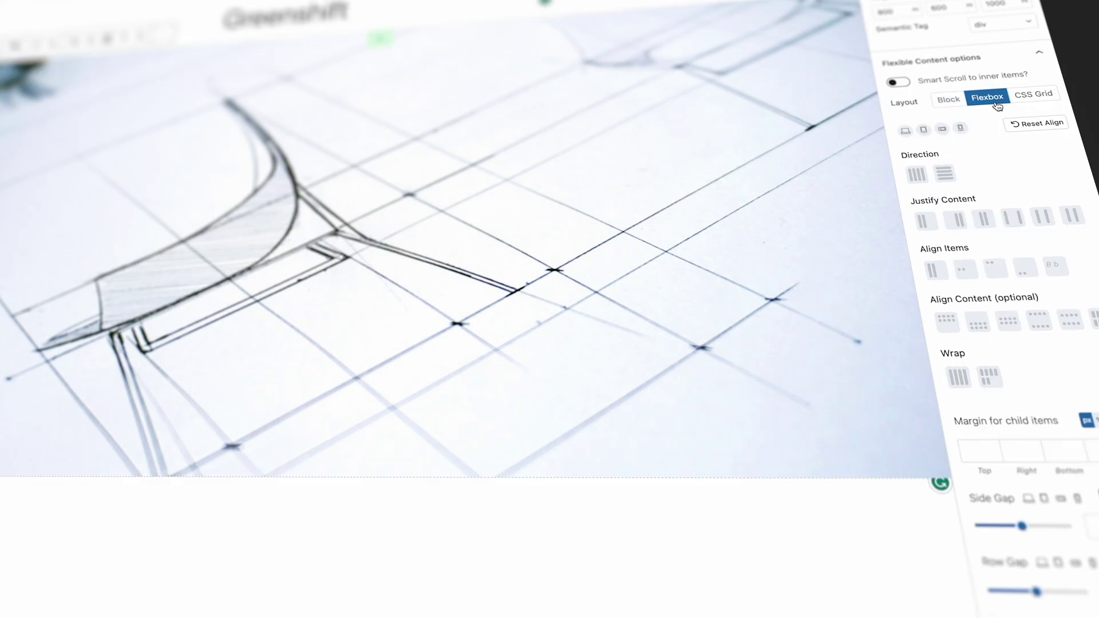
click(1037, 96)
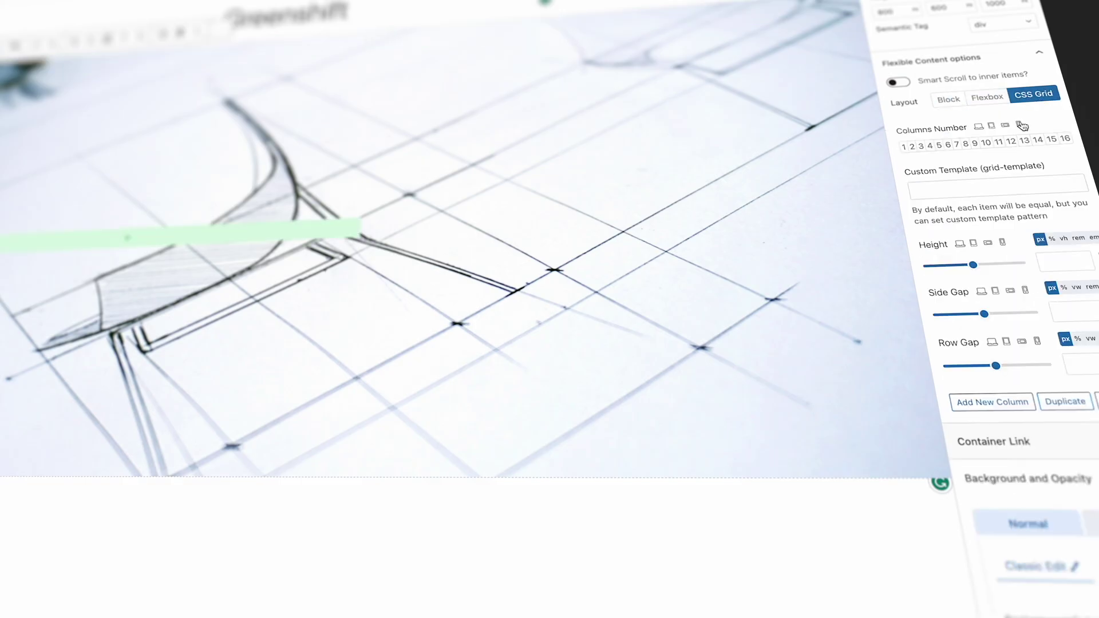
click(948, 100)
Step: Fade the sketch with a white overlay colour and set the container's Margin Top to 1
scroll(1002, 372, down, 10)
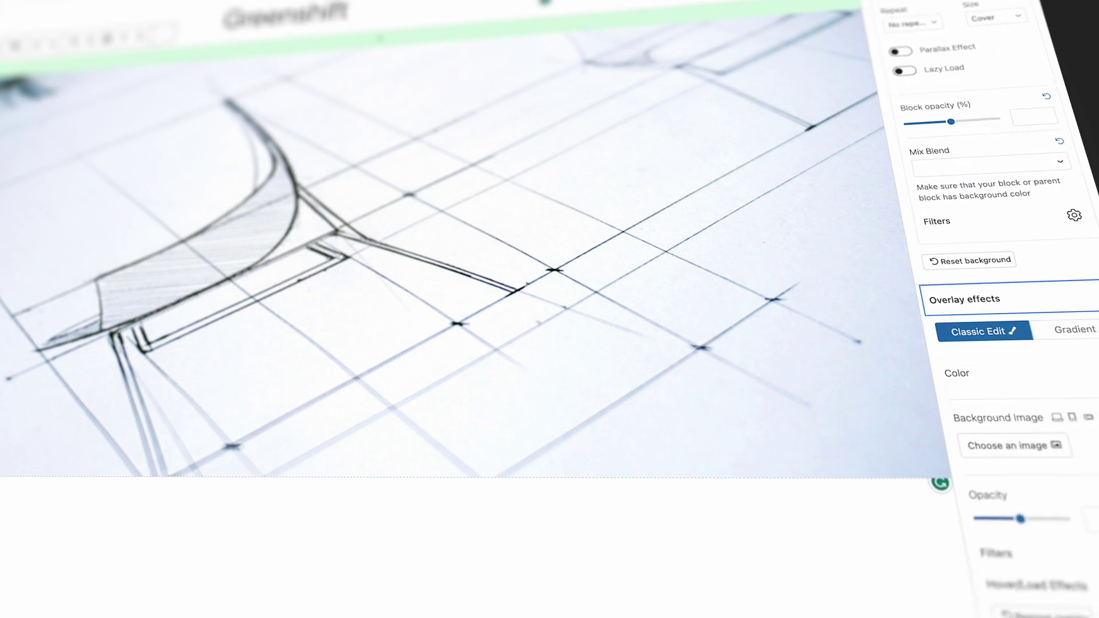
click(956, 373)
drag(992, 528, 967, 413)
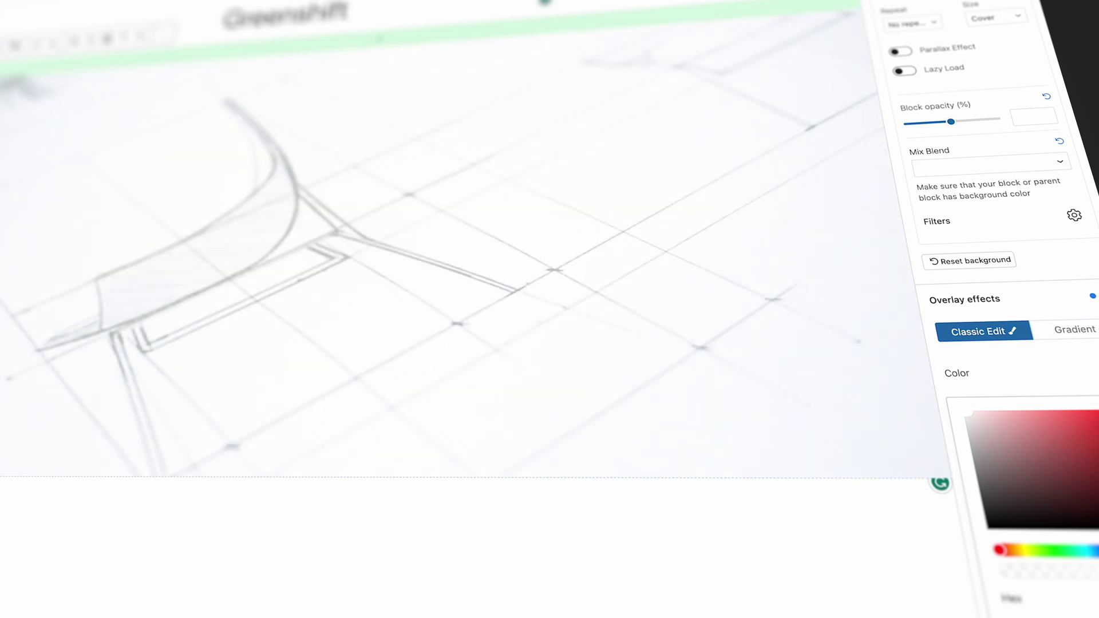
click(1025, 376)
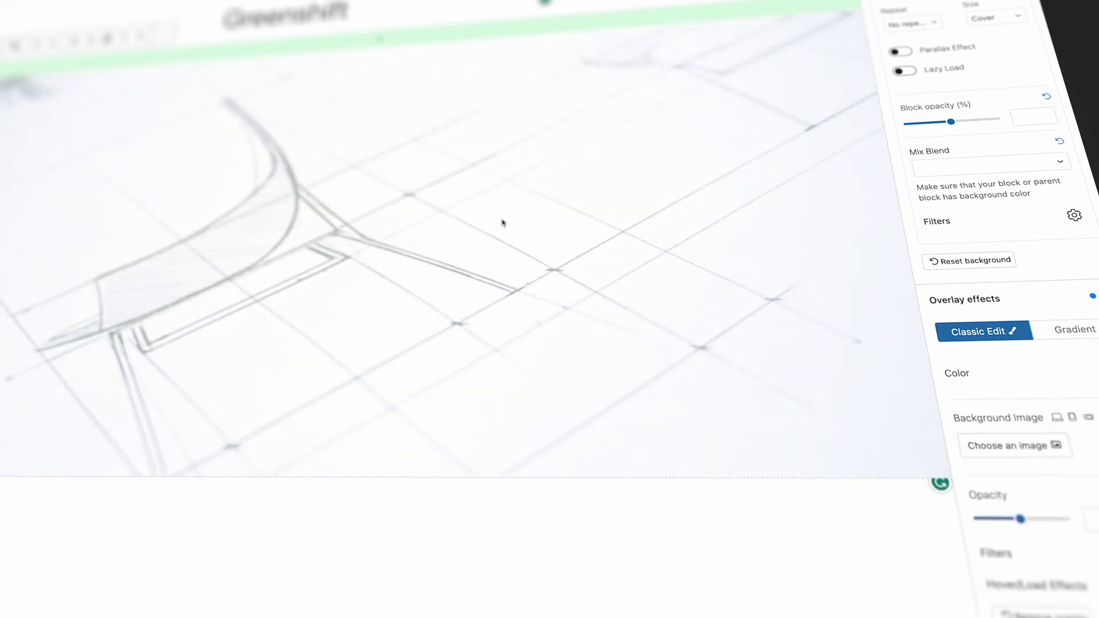
scroll(1002, 315, down, 5)
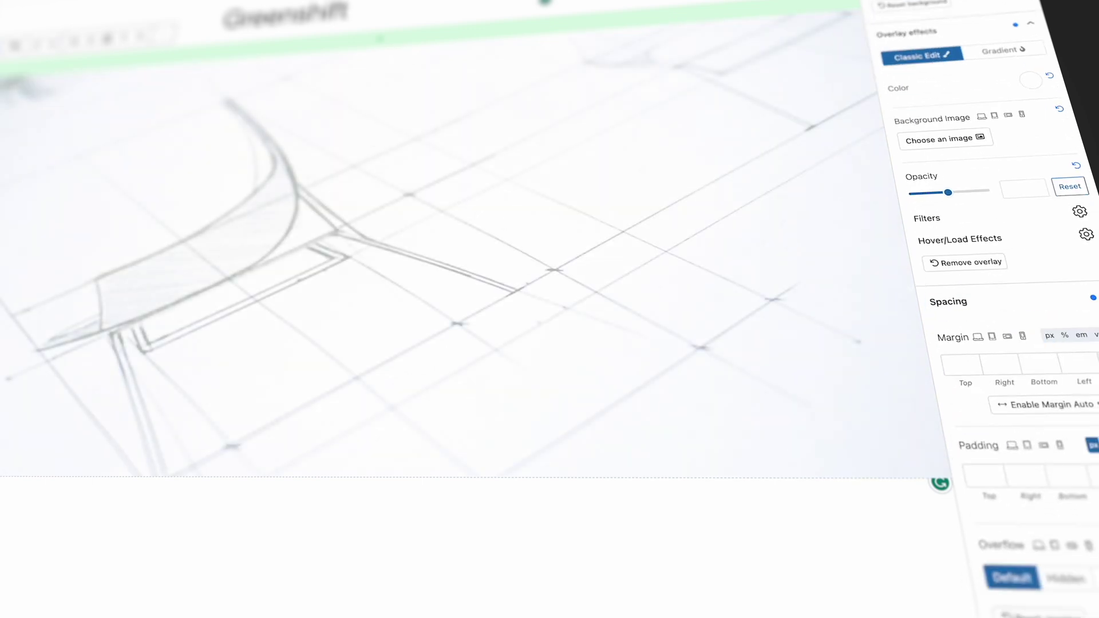
text(1)
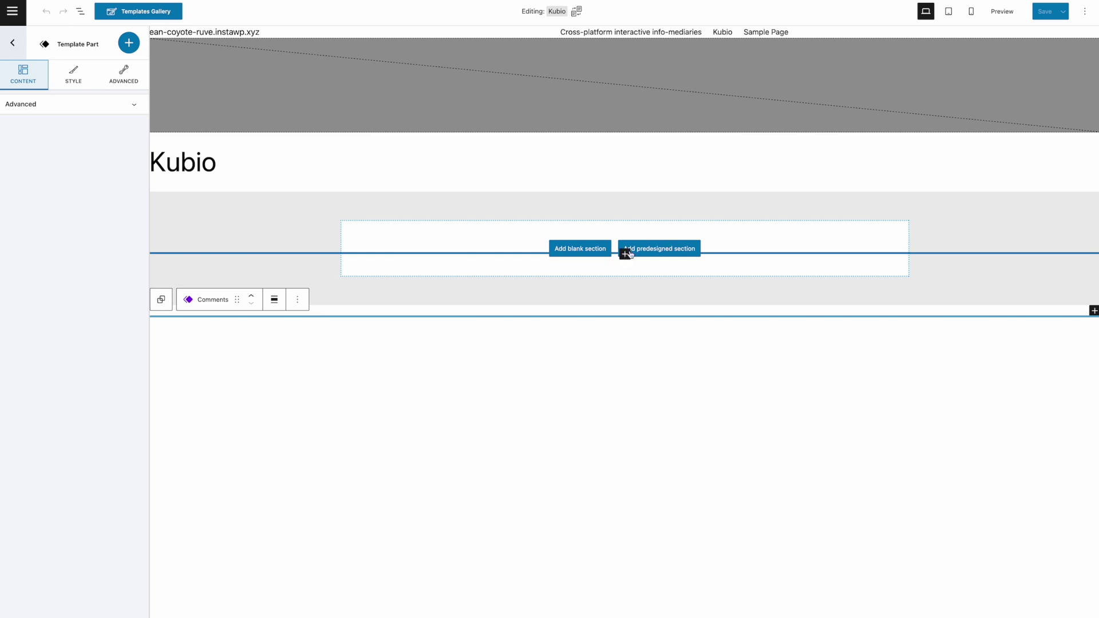
Step: Add a two-column Columns block below the section
click(626, 254)
click(620, 409)
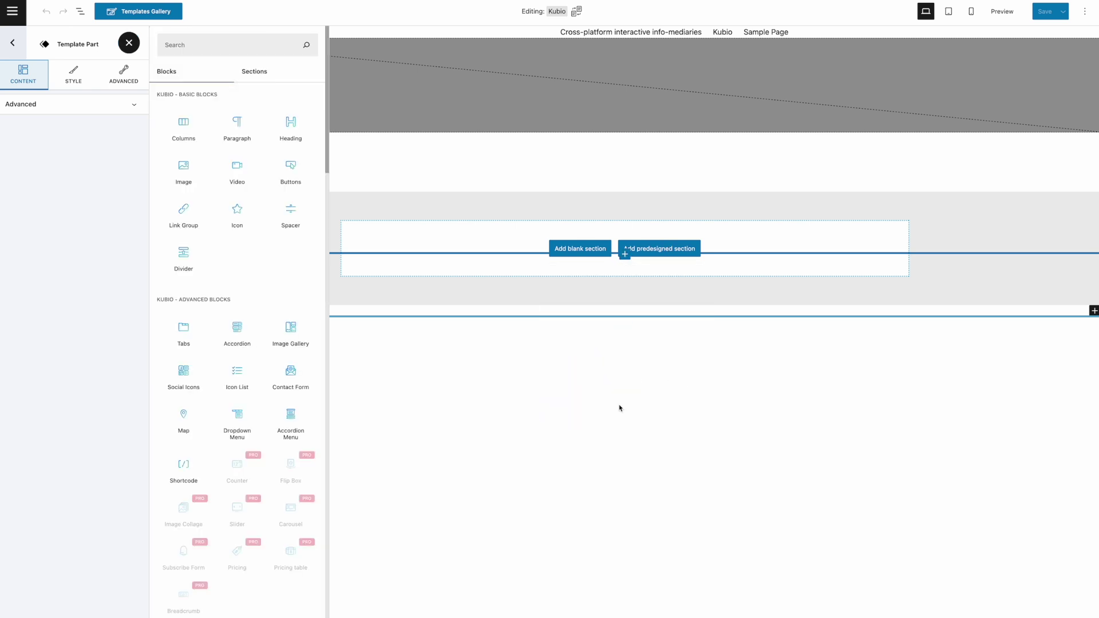
click(191, 124)
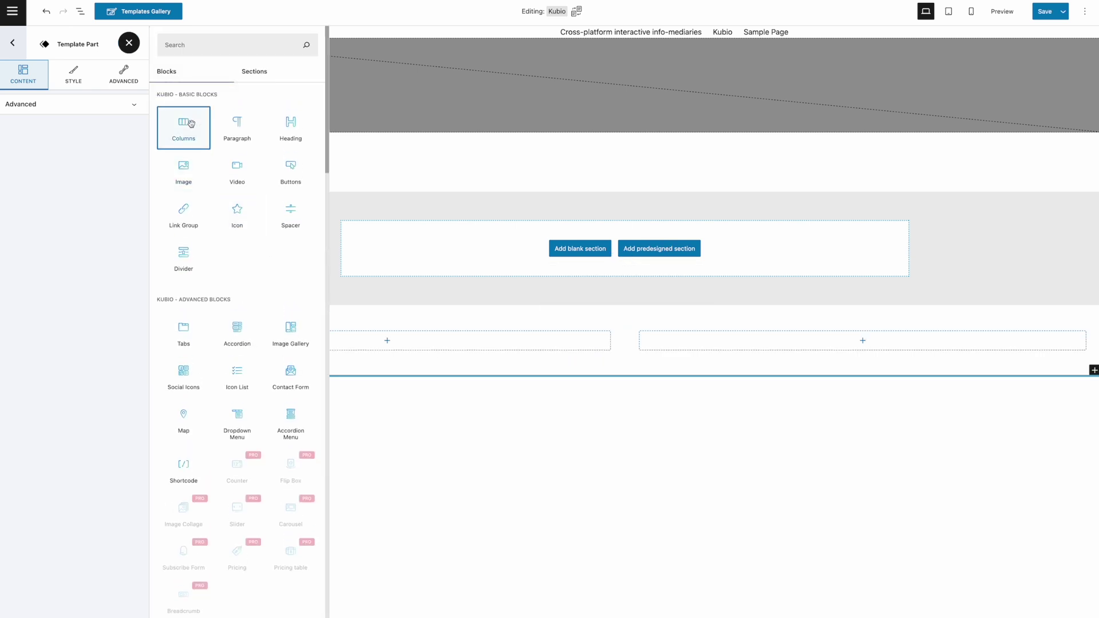
Step: Insert an Image block in the left column, uploading pexels-karol-d-323645.jpg
click(395, 342)
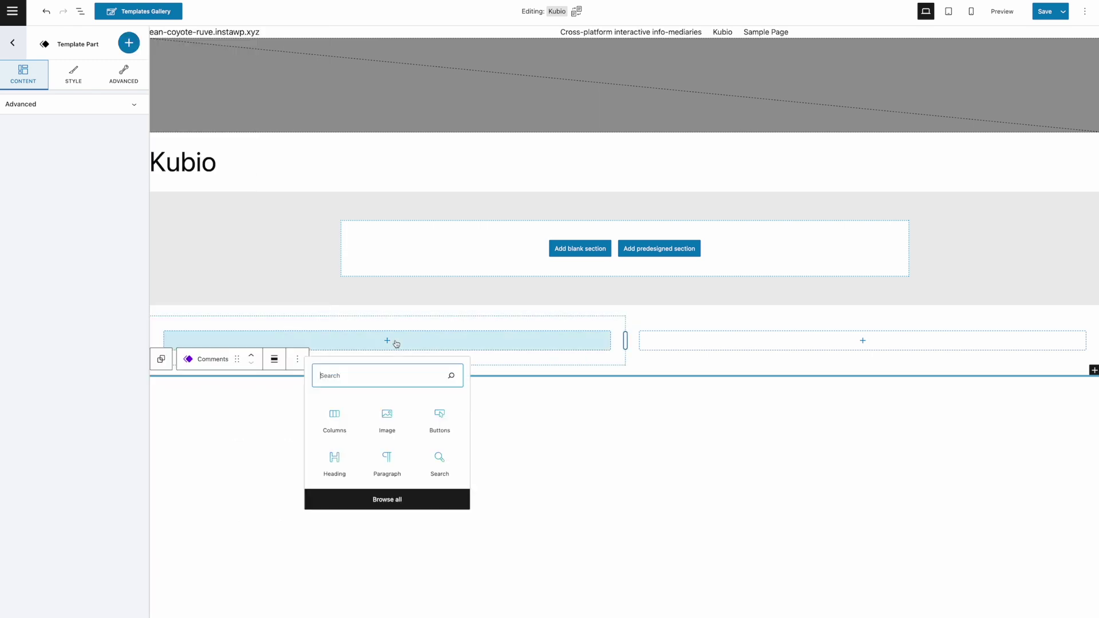
click(376, 501)
scroll(206, 246, down, 1)
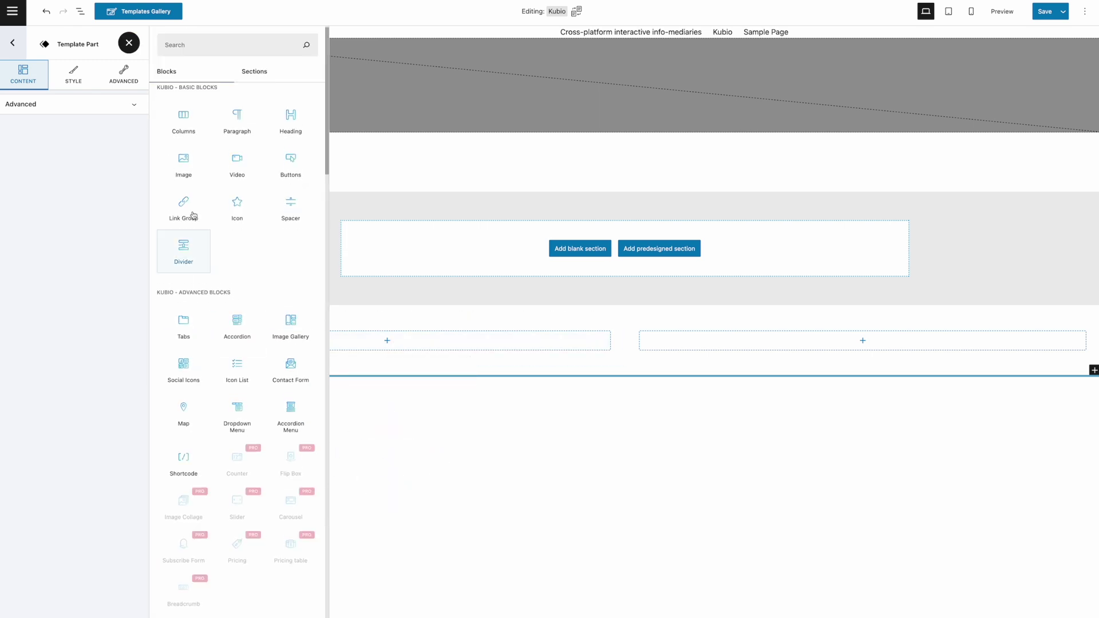
click(184, 174)
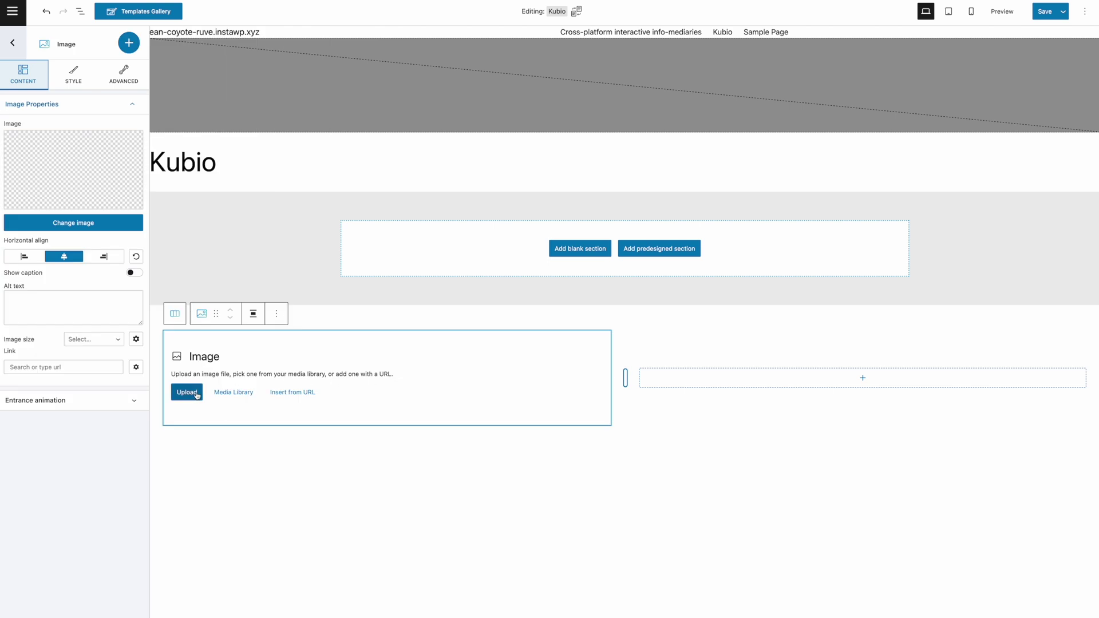
click(187, 393)
click(362, 134)
click(913, 567)
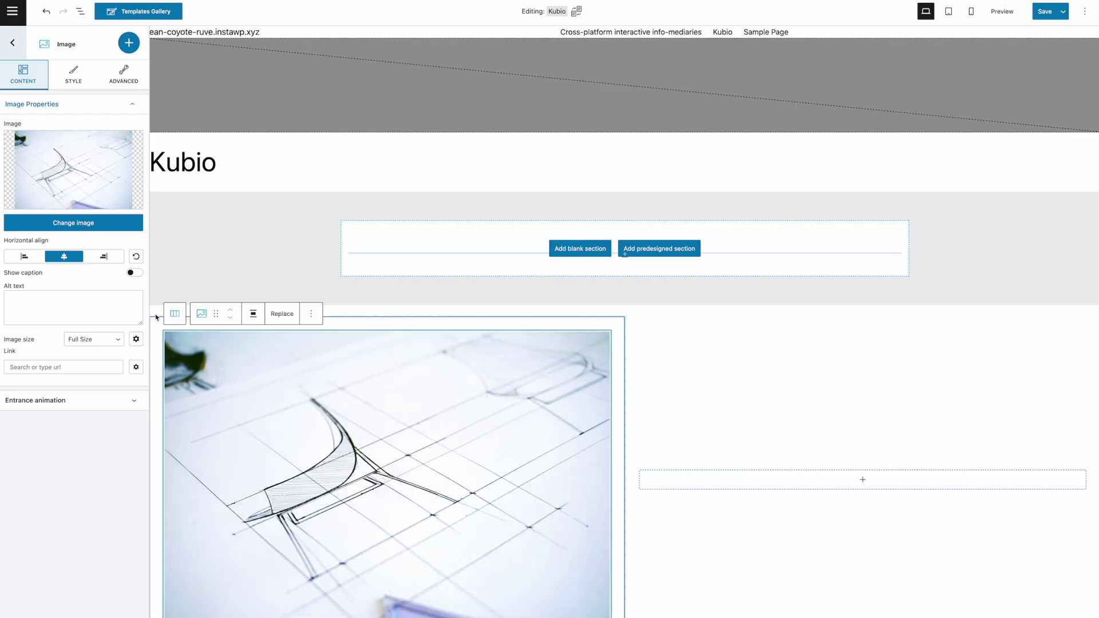
Step: Give the image a Fade In entrance animation, 0.39 opacity, and a box shadow
click(104, 404)
click(108, 424)
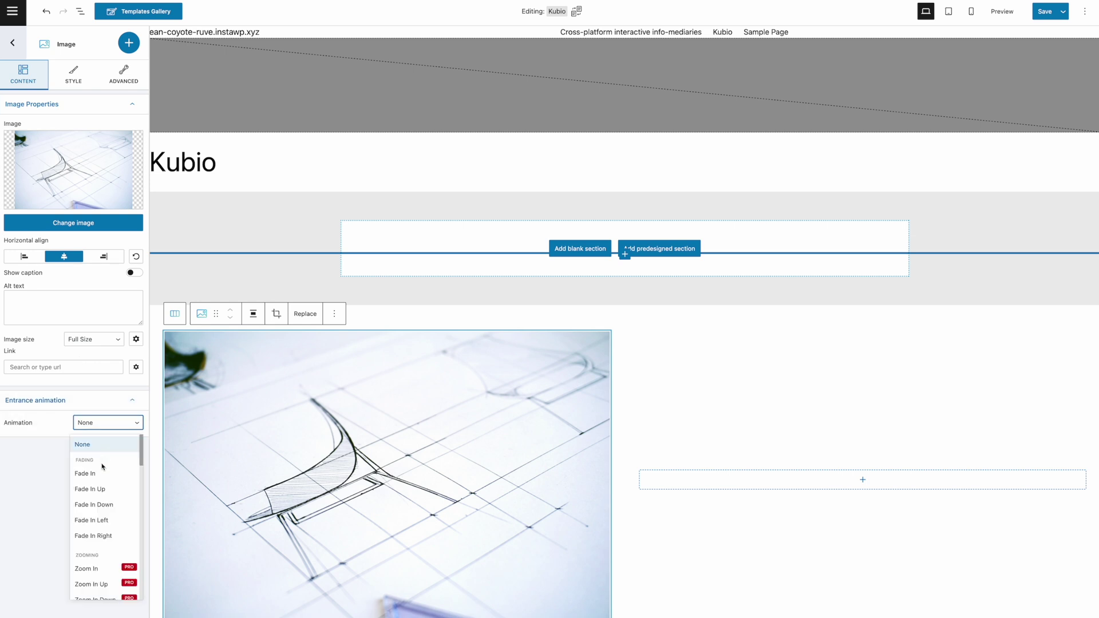
click(86, 474)
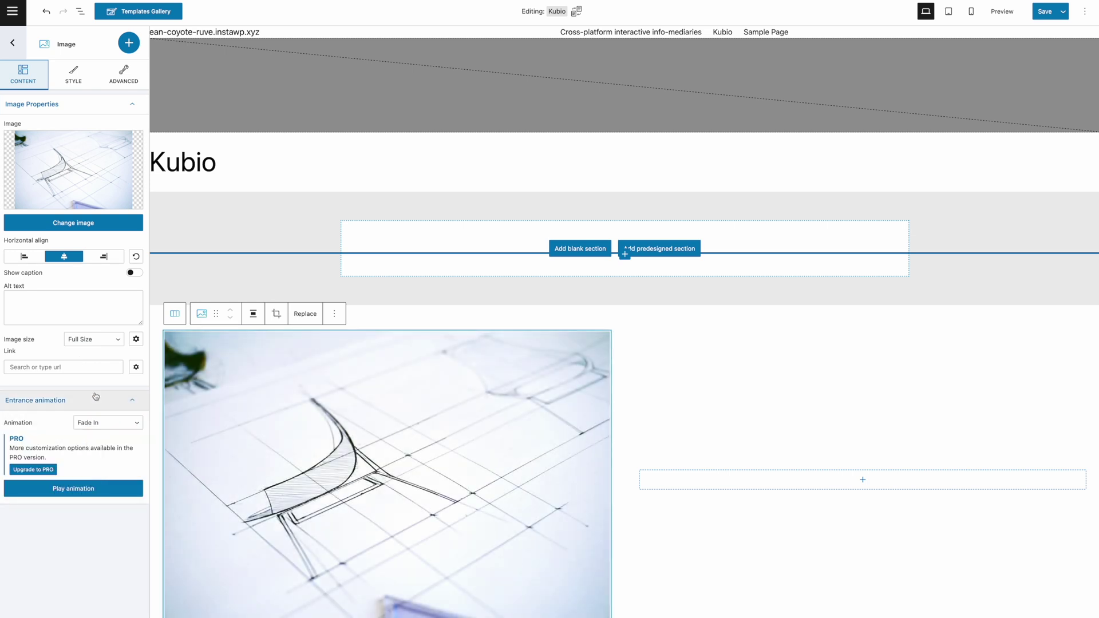
click(74, 76)
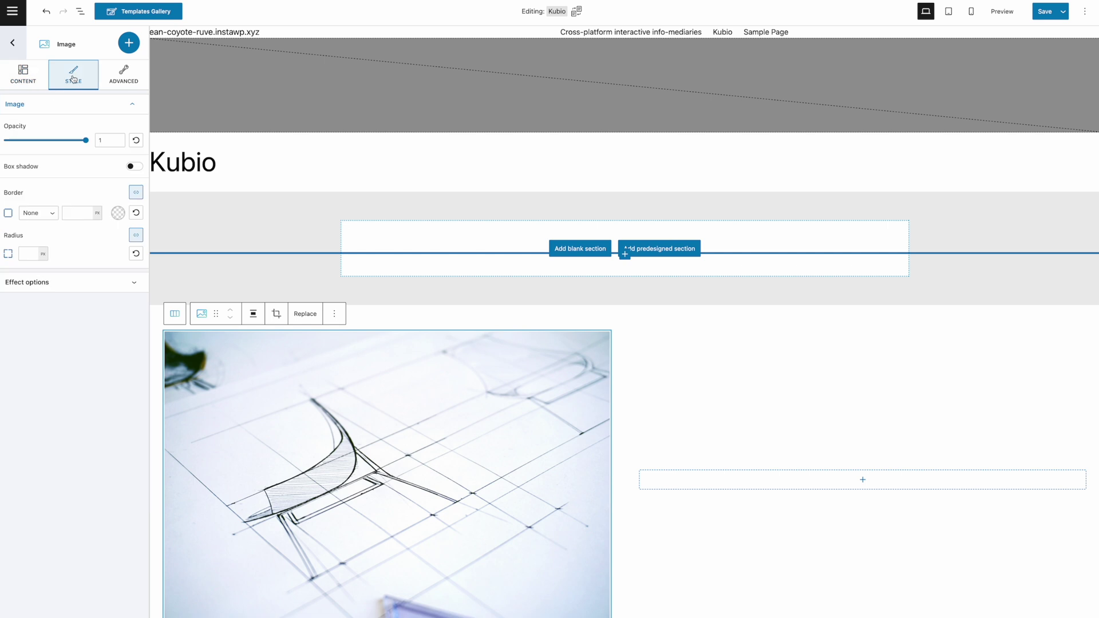
drag(60, 142, 35, 141)
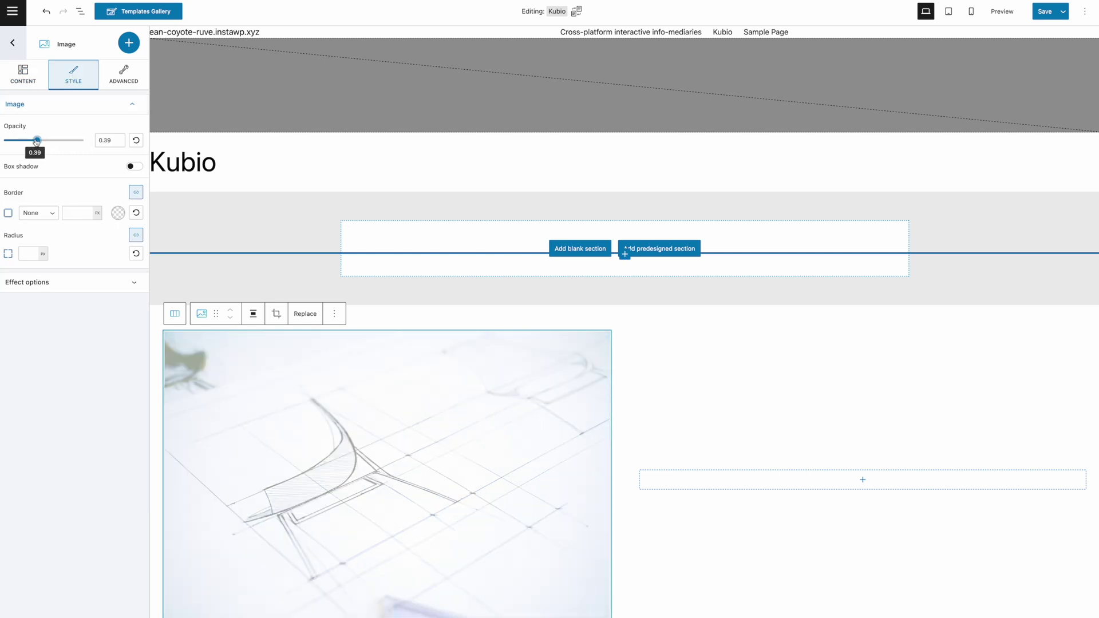
click(134, 166)
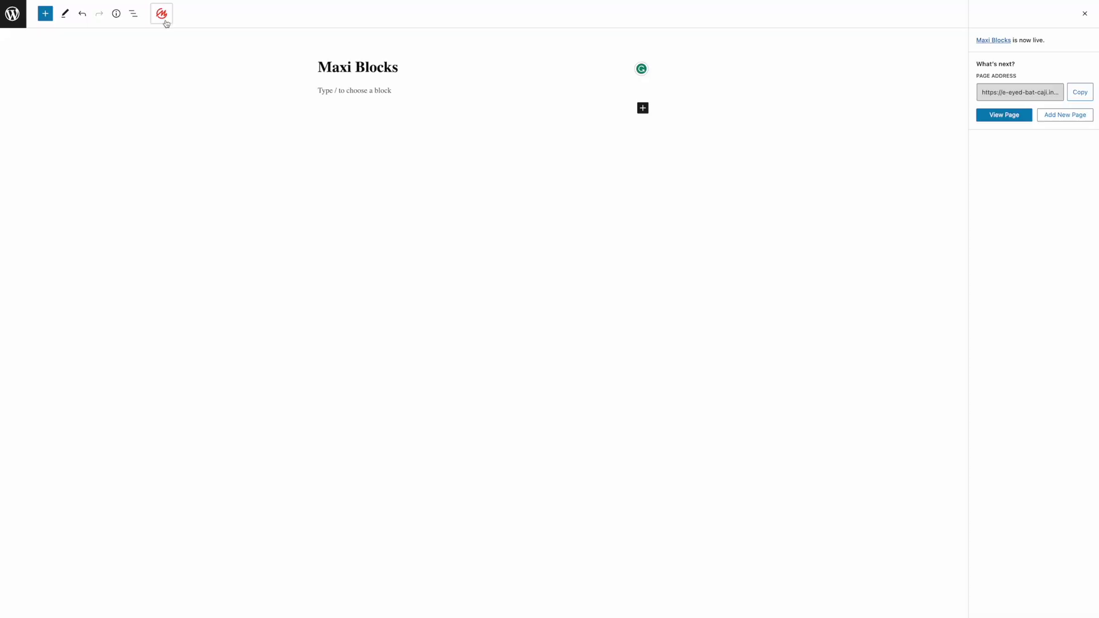
Step: From the Maxi Blocks template library filtered to Hero headers, insert the Hero Light HOL-PRO-48 pattern
click(163, 15)
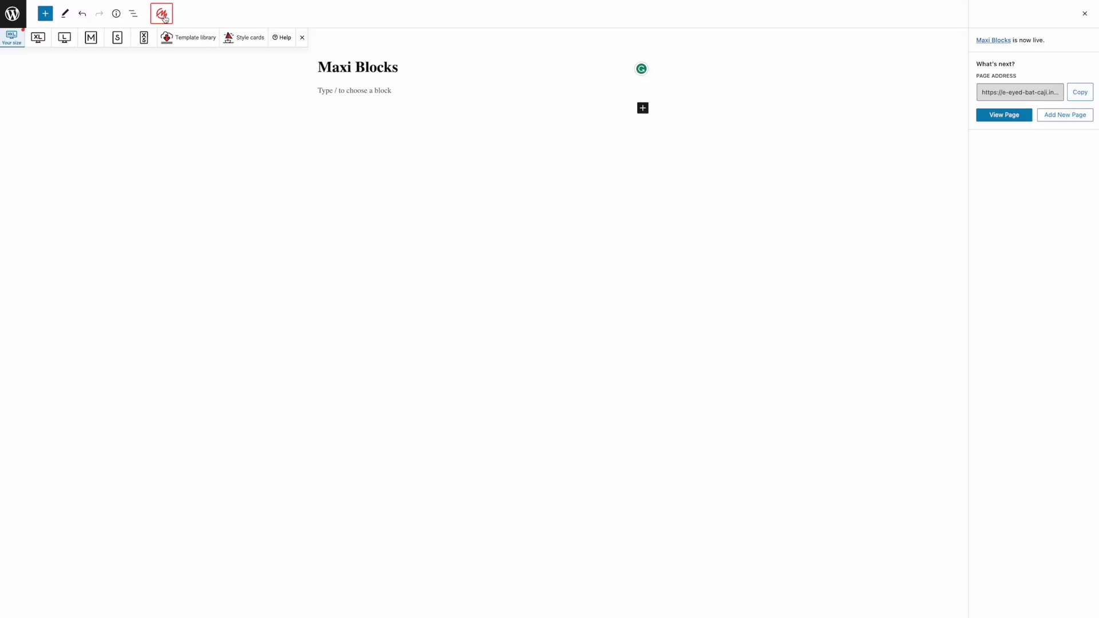
click(188, 38)
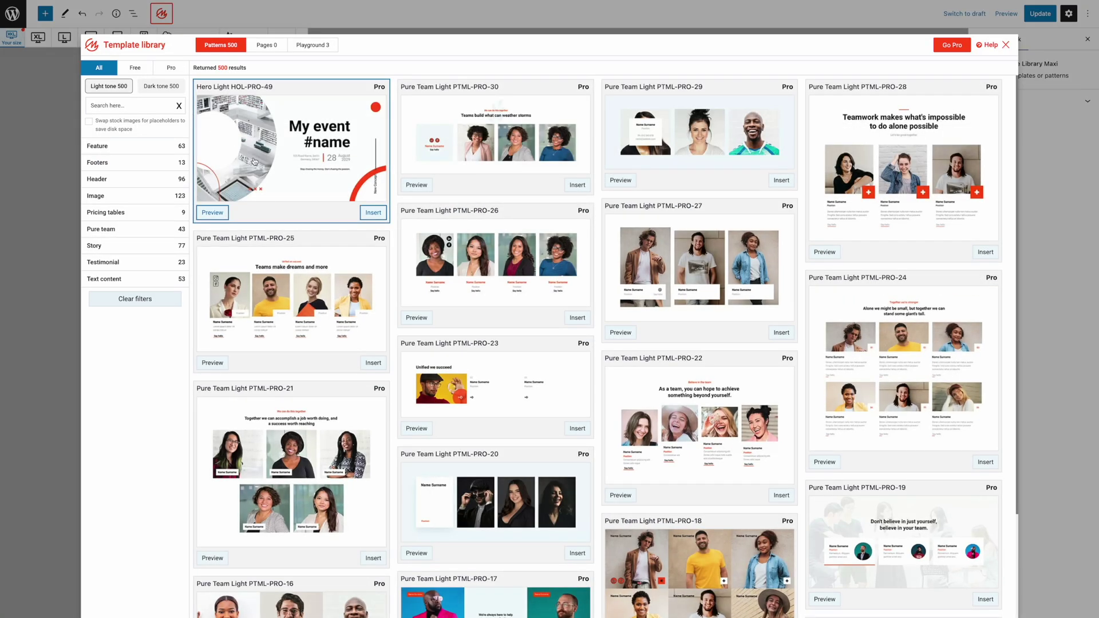
scroll(254, 162, down, 5)
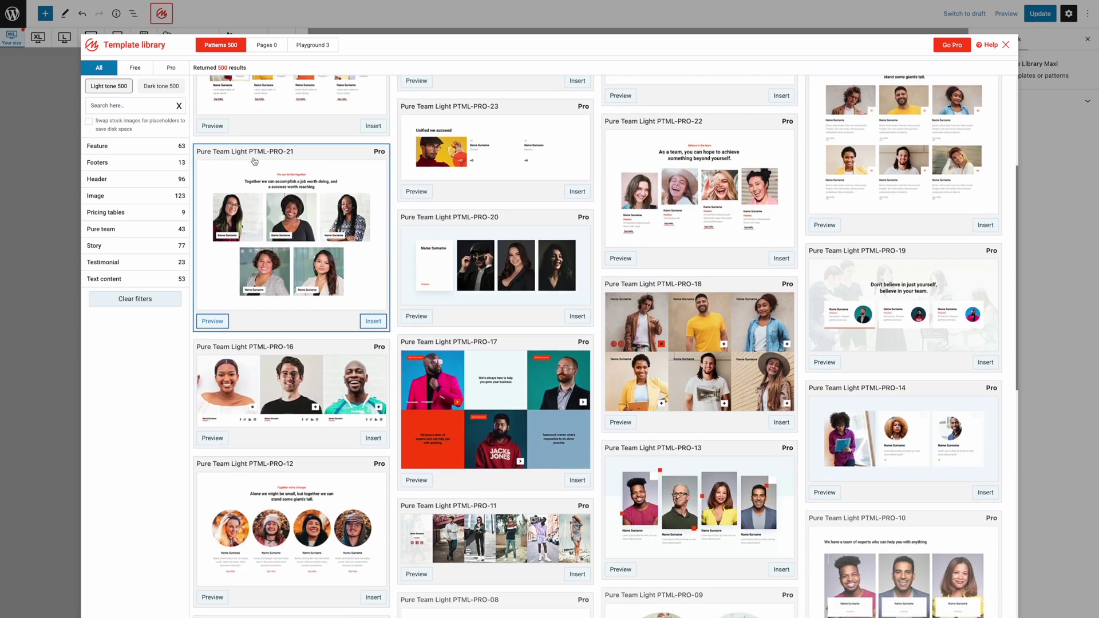
scroll(243, 171, up, 3)
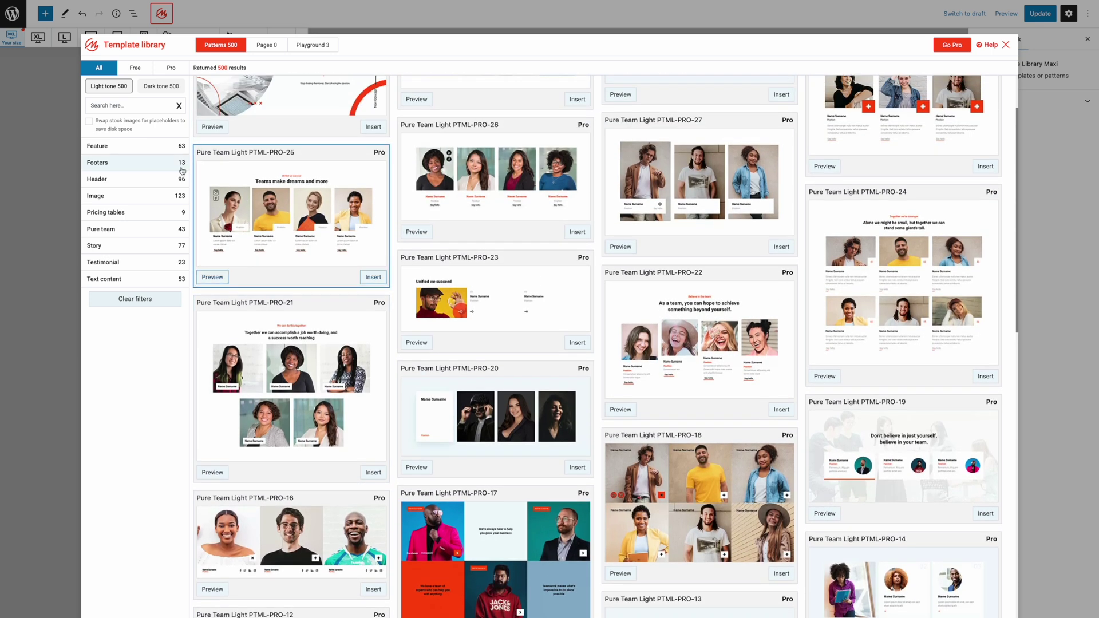
click(161, 179)
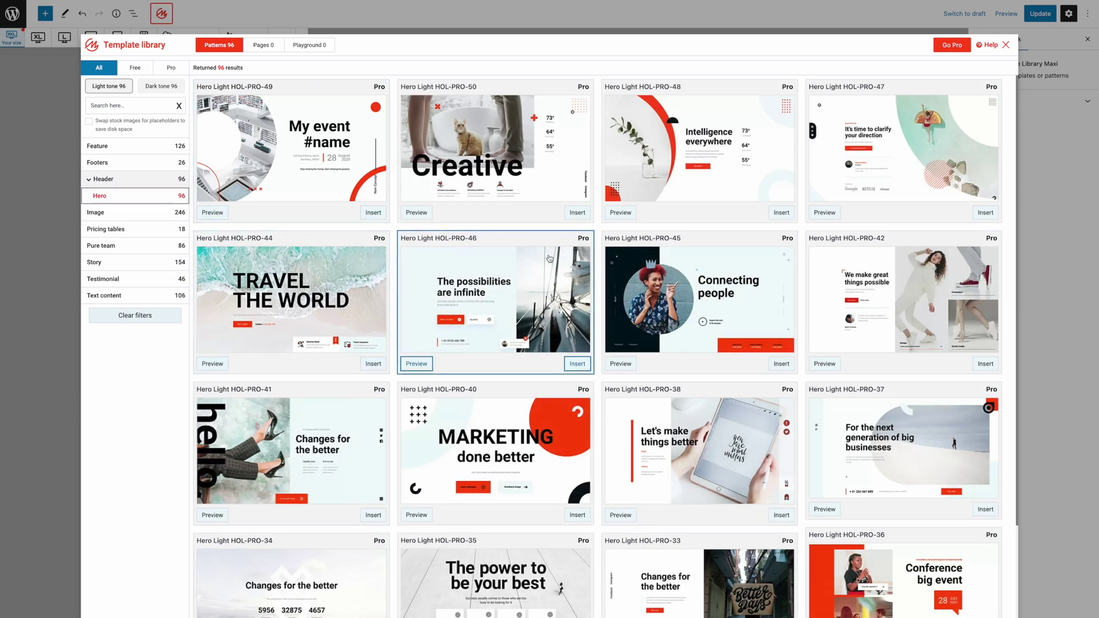
click(781, 213)
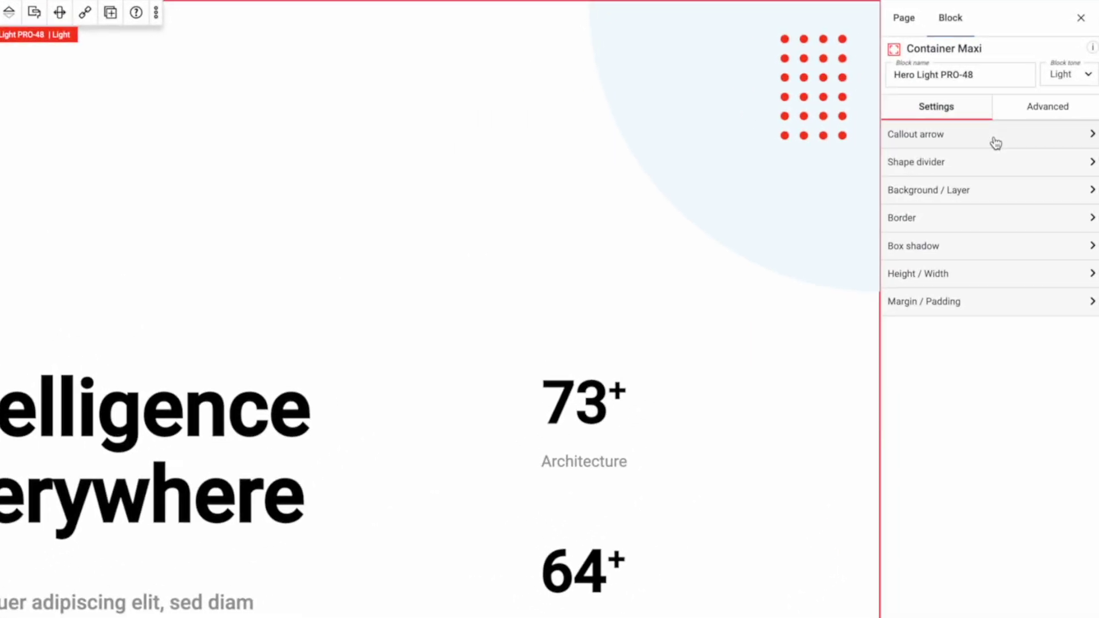
Step: Browse the hero container's callout arrow, shape divider and background layer settings
click(1036, 110)
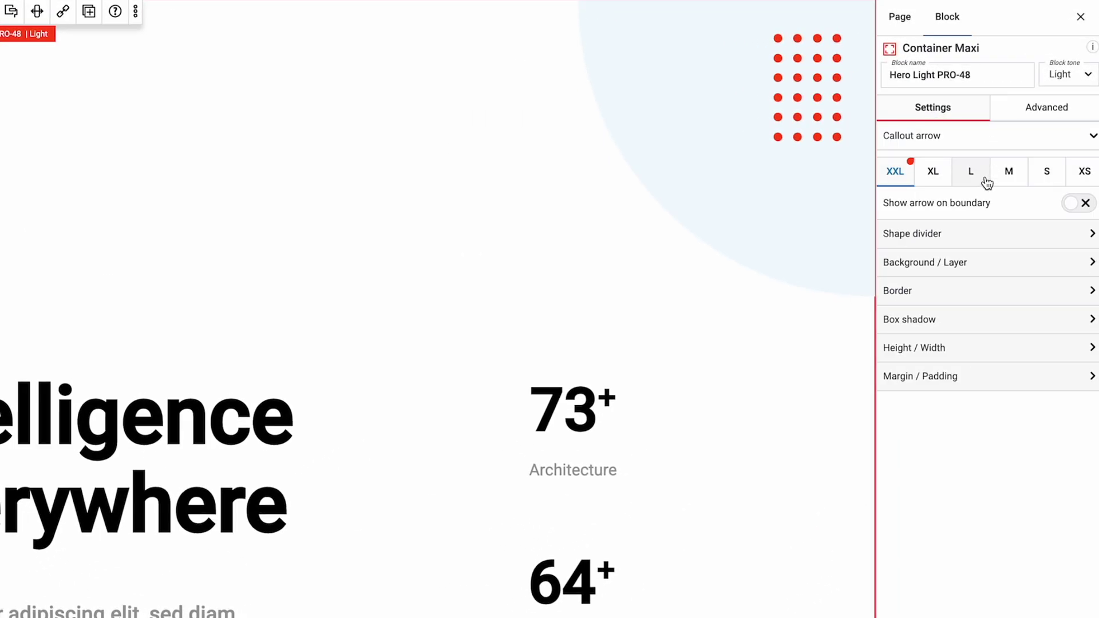
click(976, 235)
click(925, 232)
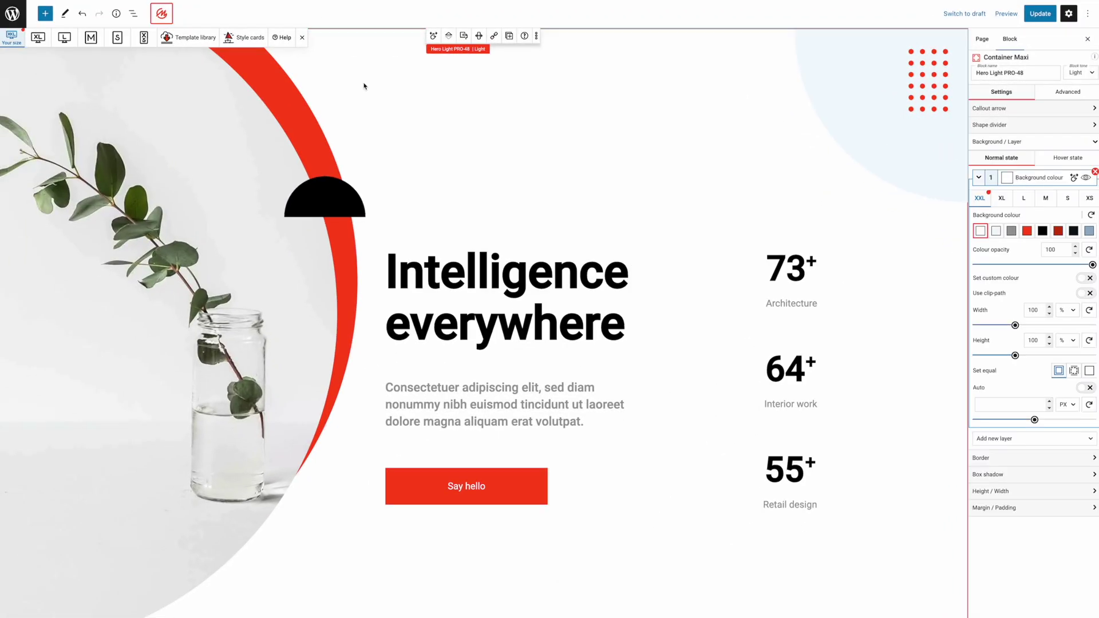
Step: Select the hero's first row in List View and review its border and box shadow settings
click(132, 14)
click(7, 81)
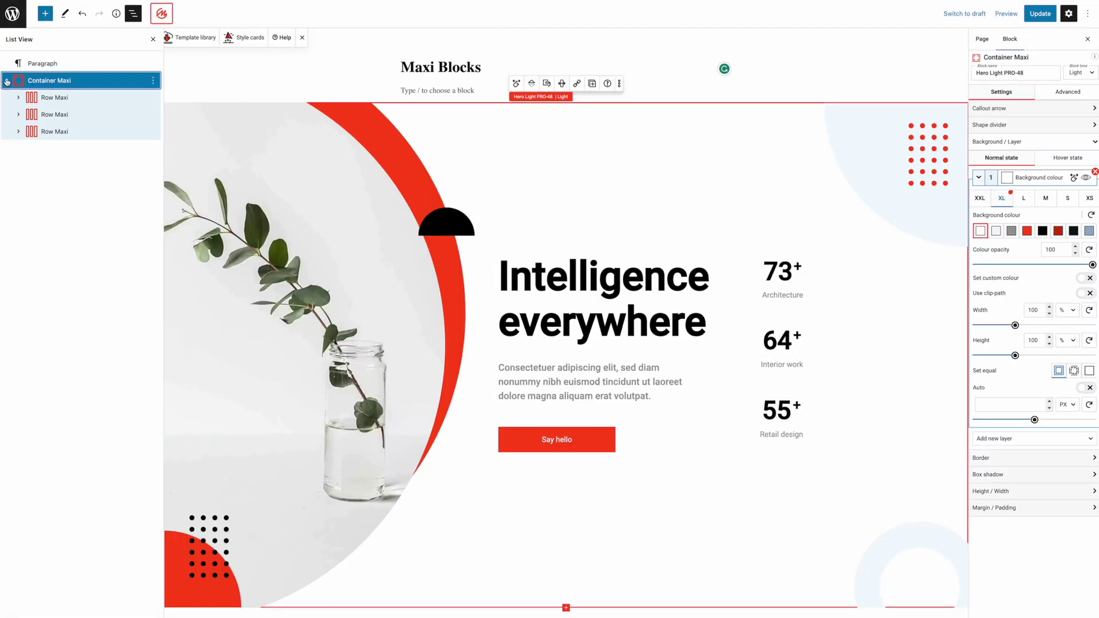
click(50, 100)
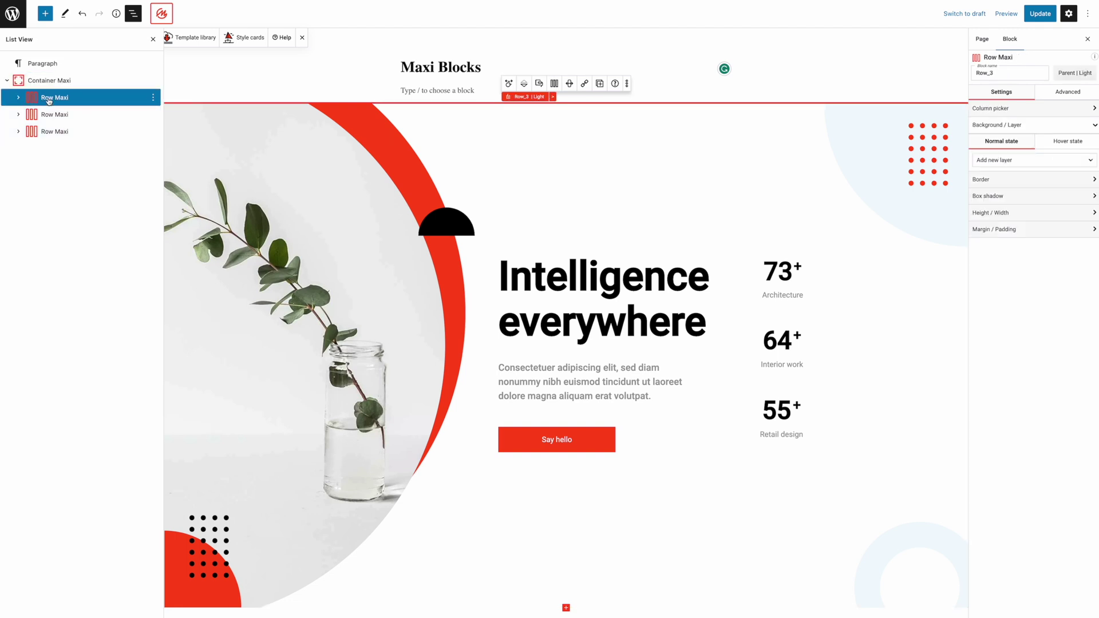
click(981, 179)
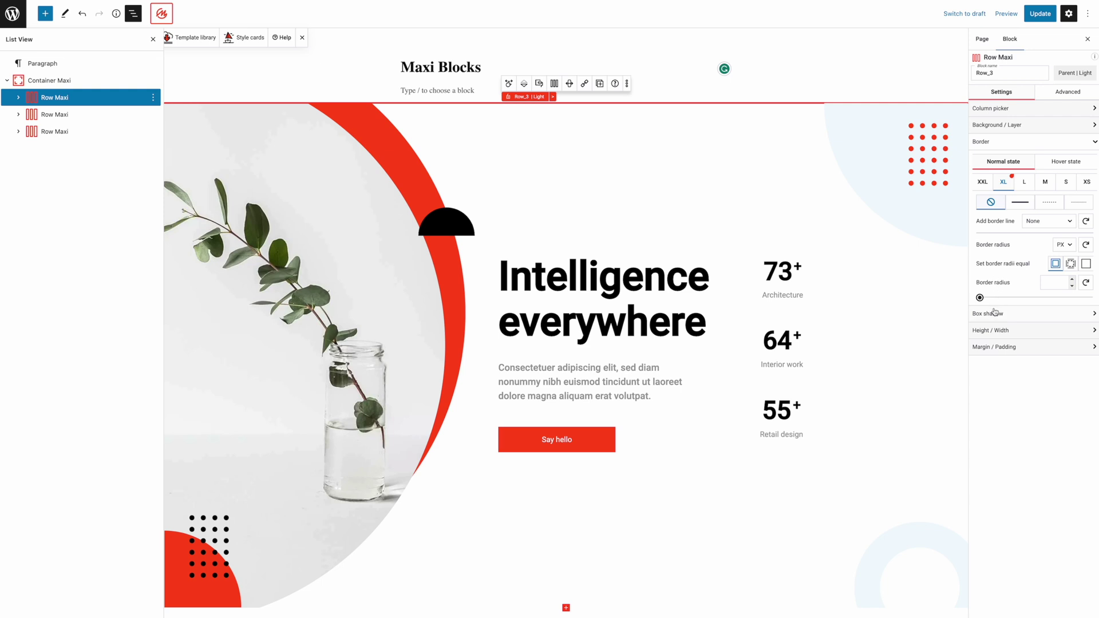
click(995, 313)
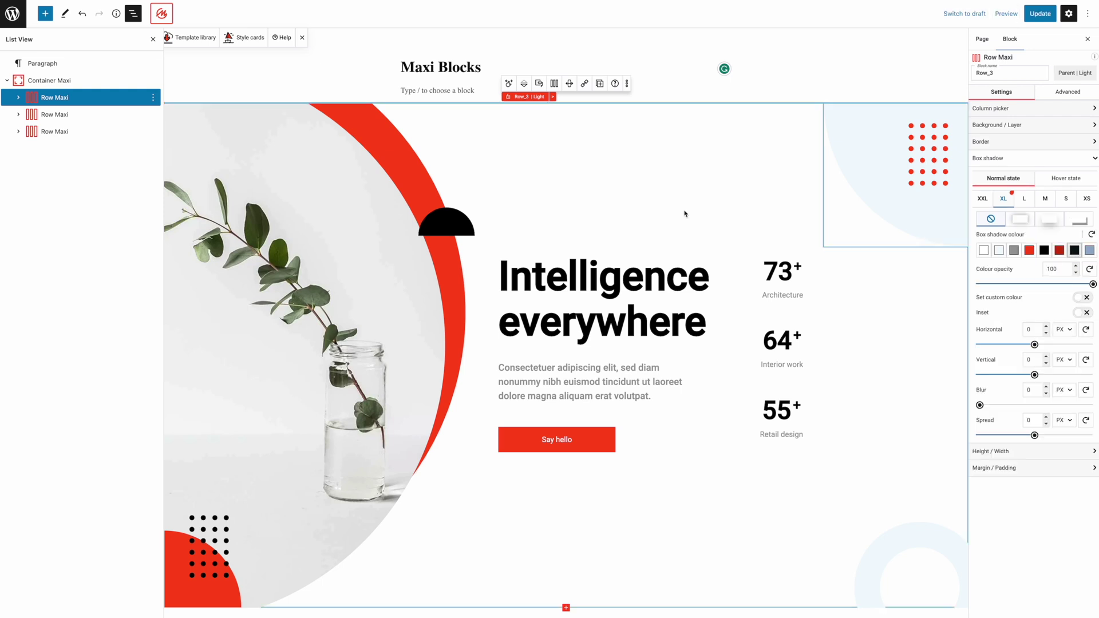
Step: Select the first Icon Maxi block inside the row's column and view its Canvas and Advanced settings
click(17, 99)
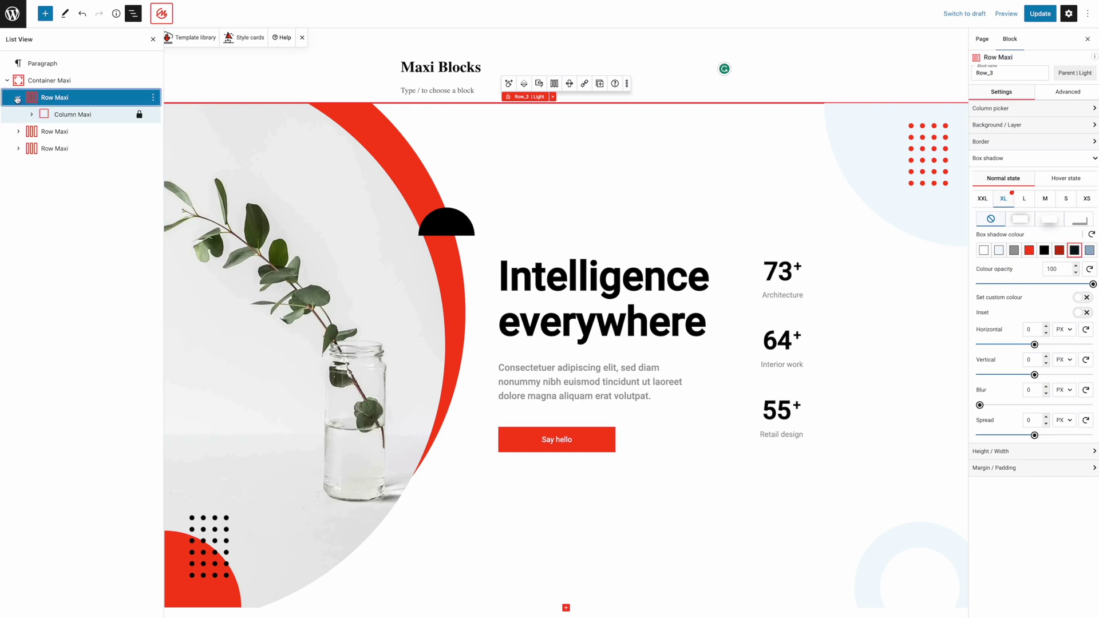
click(32, 115)
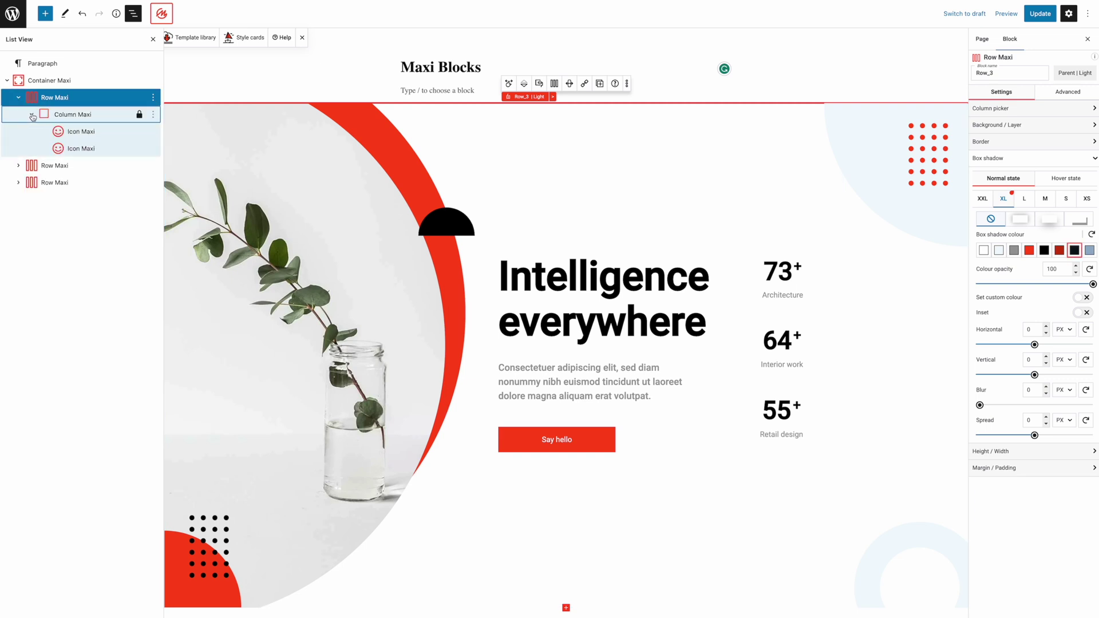
click(82, 133)
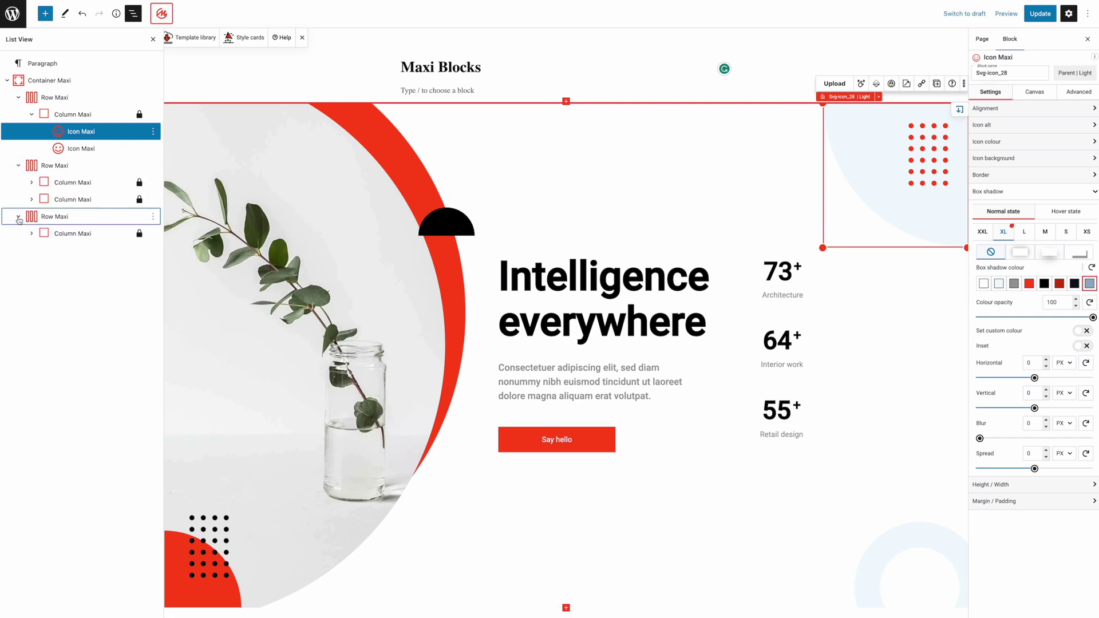
click(1035, 92)
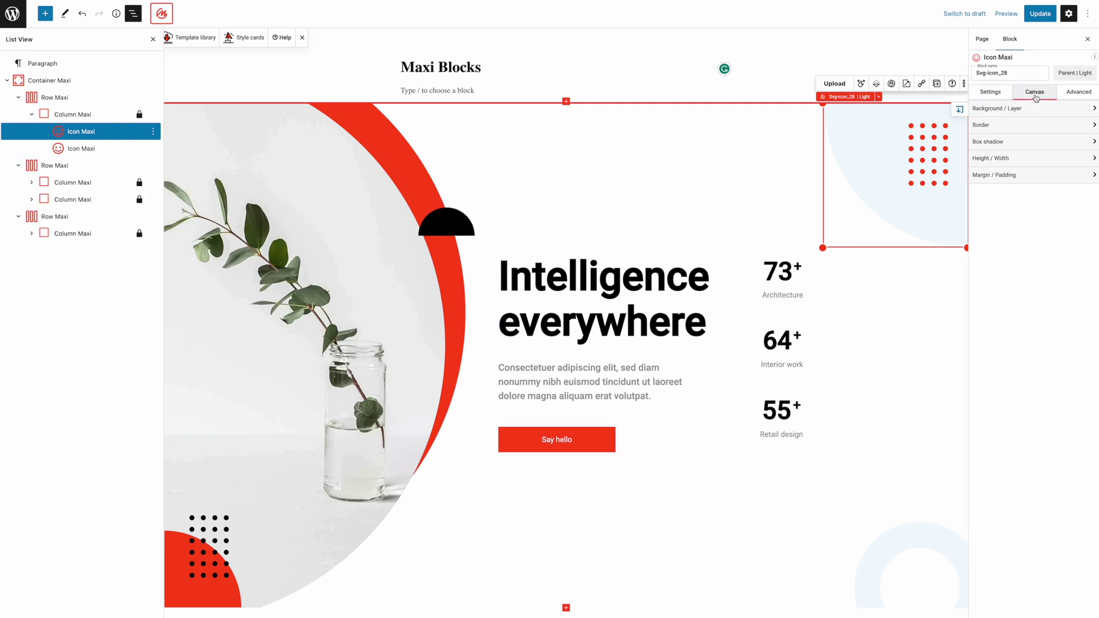
click(1034, 109)
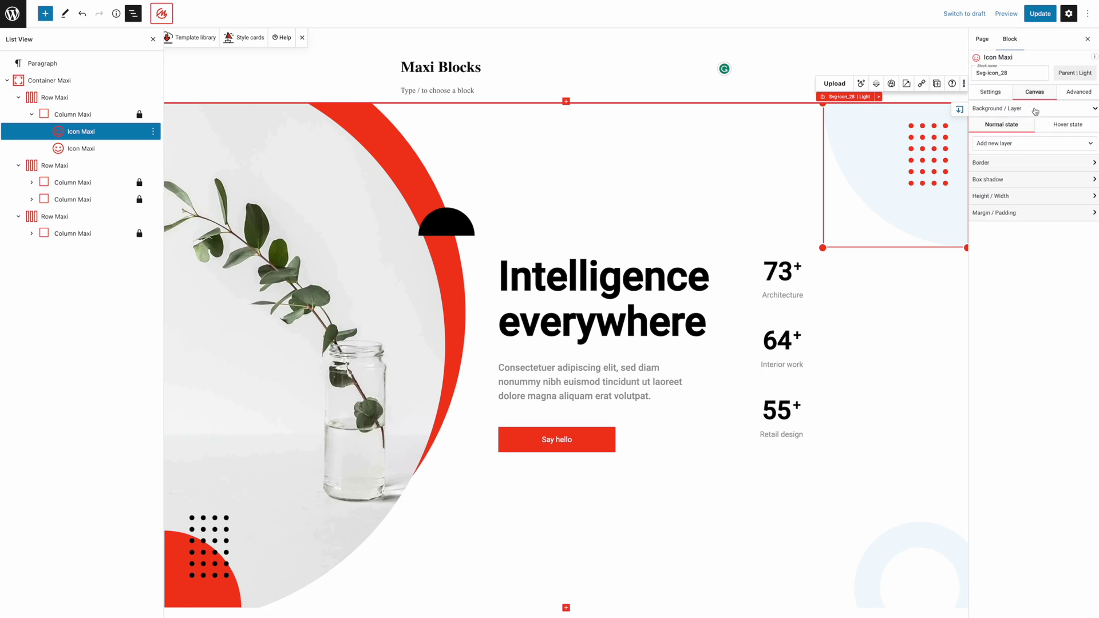
click(1079, 94)
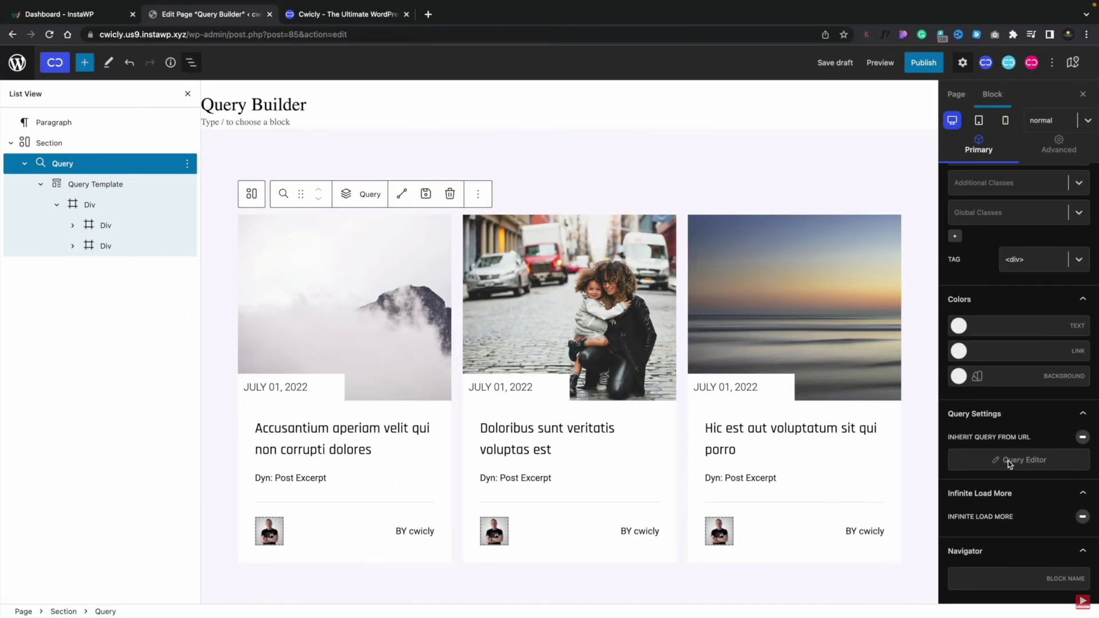
Step: Check the posts loop's Query Editor, then show the hero image's Effects and Sizing options
click(1008, 462)
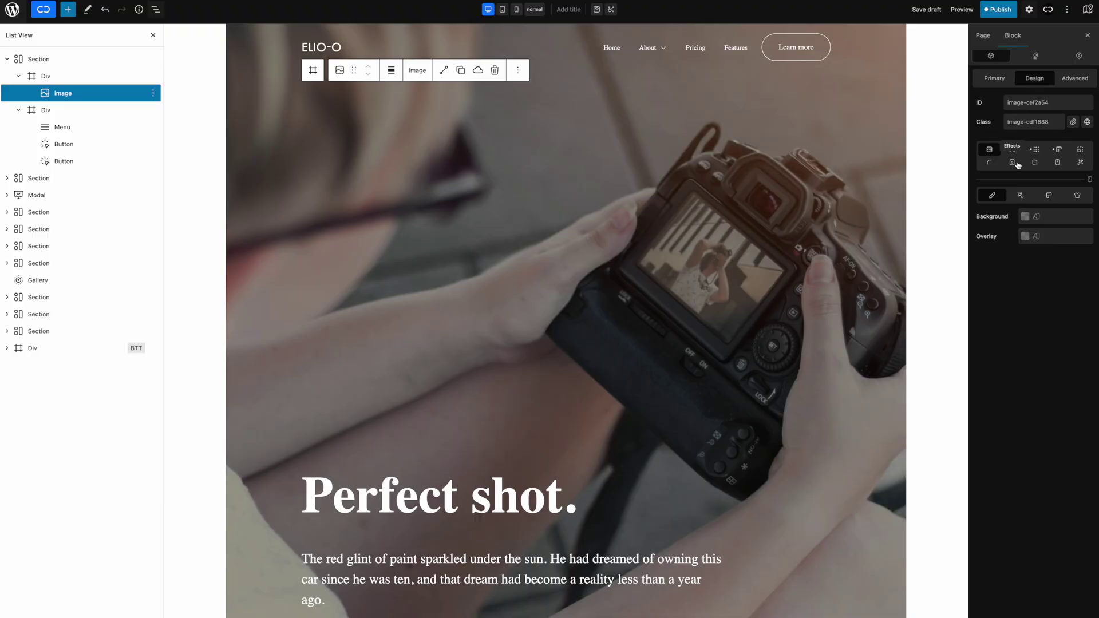
click(1013, 163)
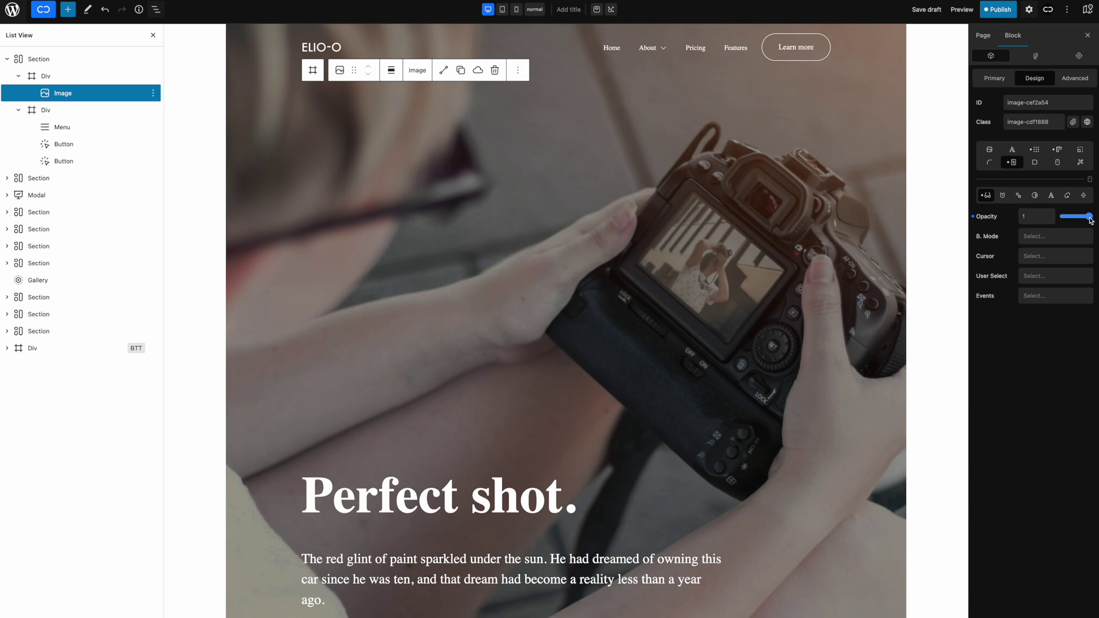
click(1059, 152)
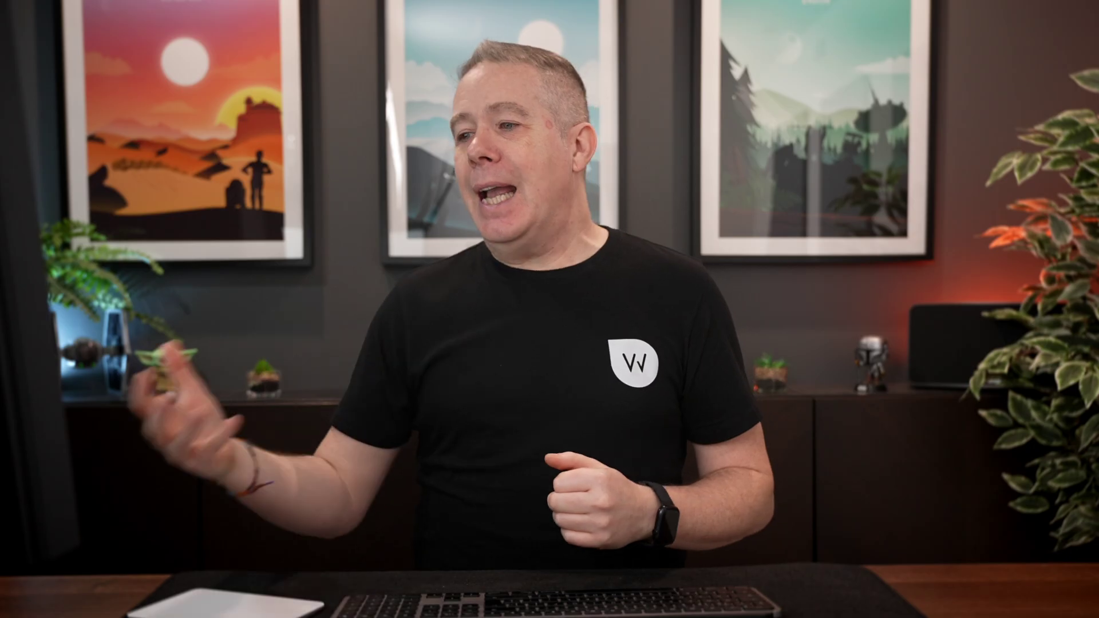